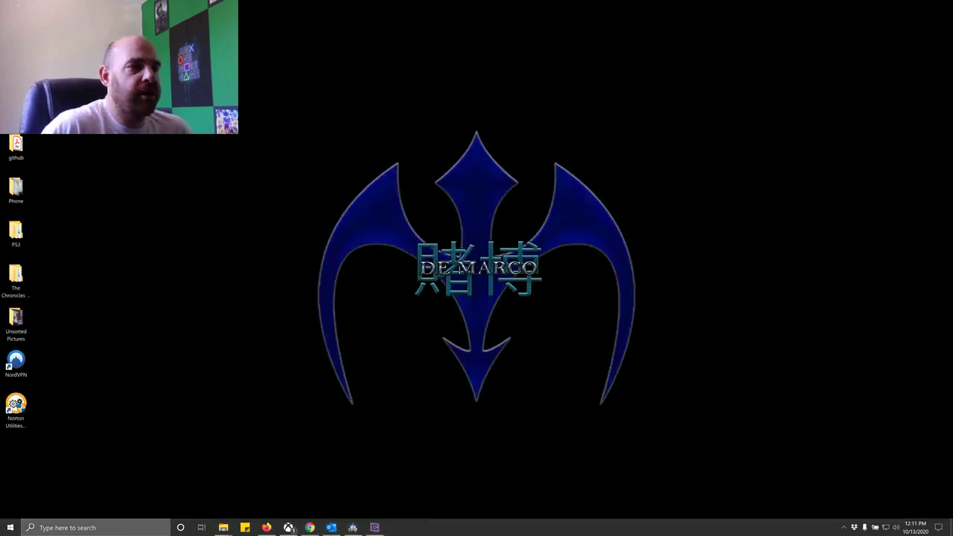
Step: Switch to RPG Maker MZ, maximize it, and check the Public_0_Dragonbones plugin's settings in the Plugin Manager
mouse_move(353, 527)
left_click(352, 484)
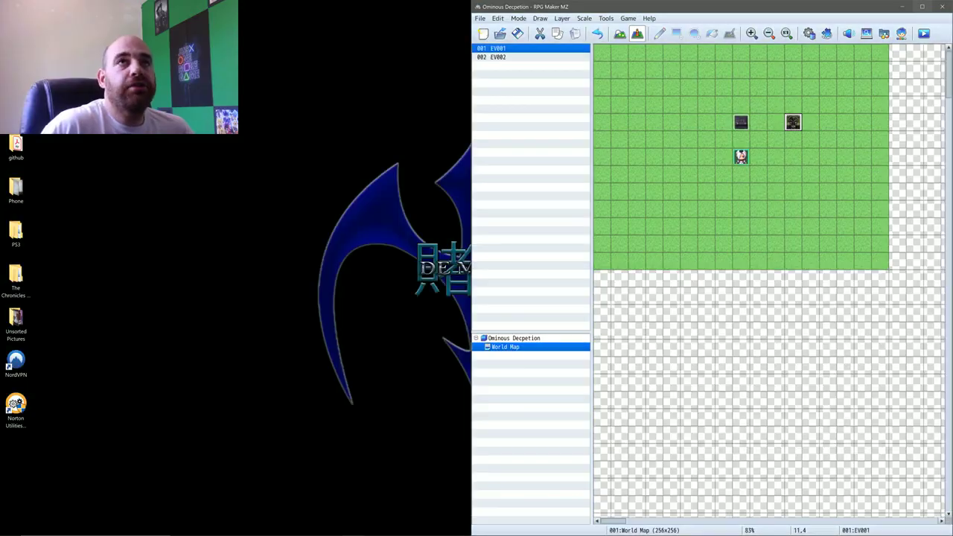
left_click(921, 7)
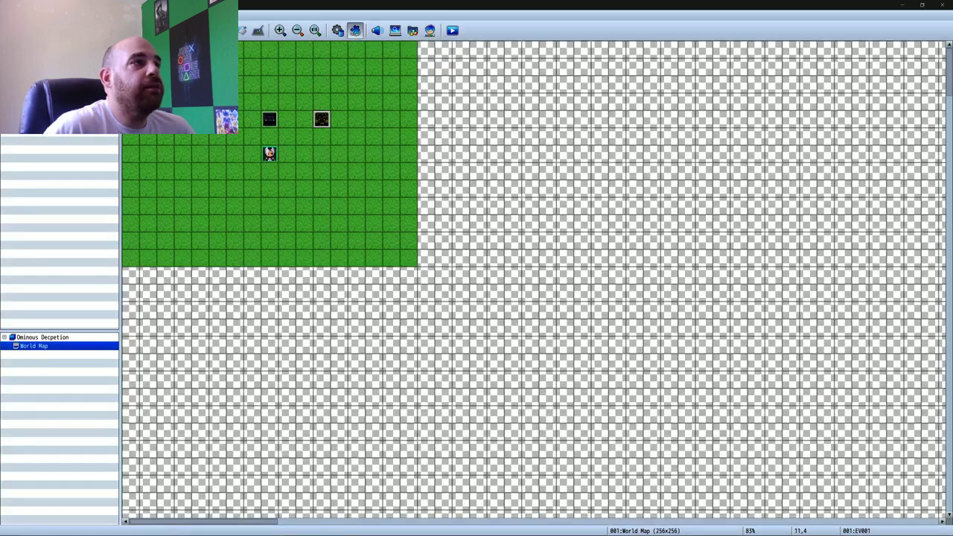
left_click(355, 30)
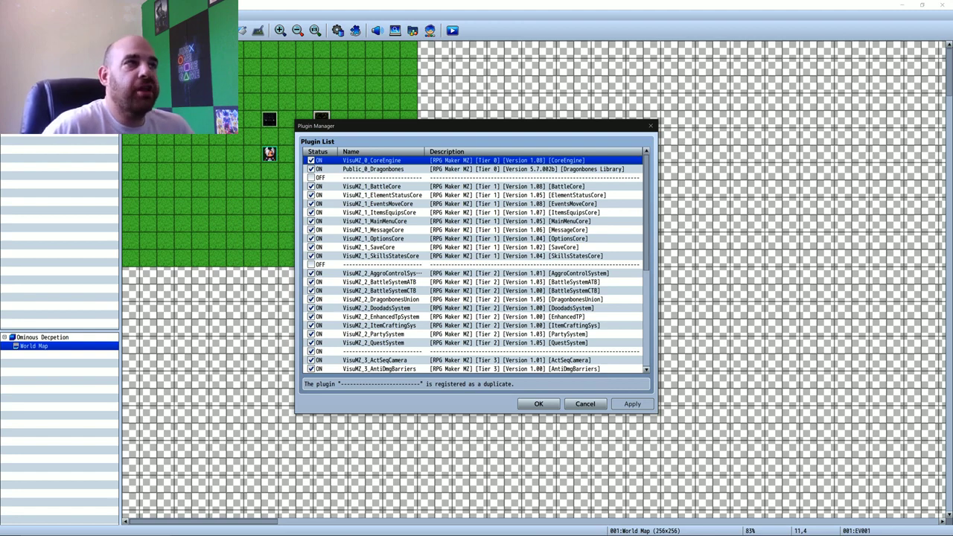
double_click(372, 169)
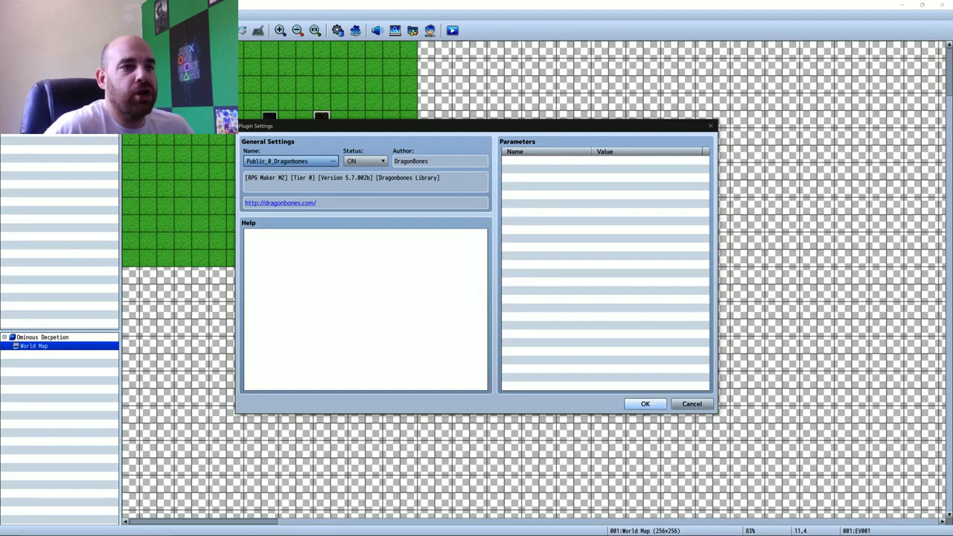
key("Return")
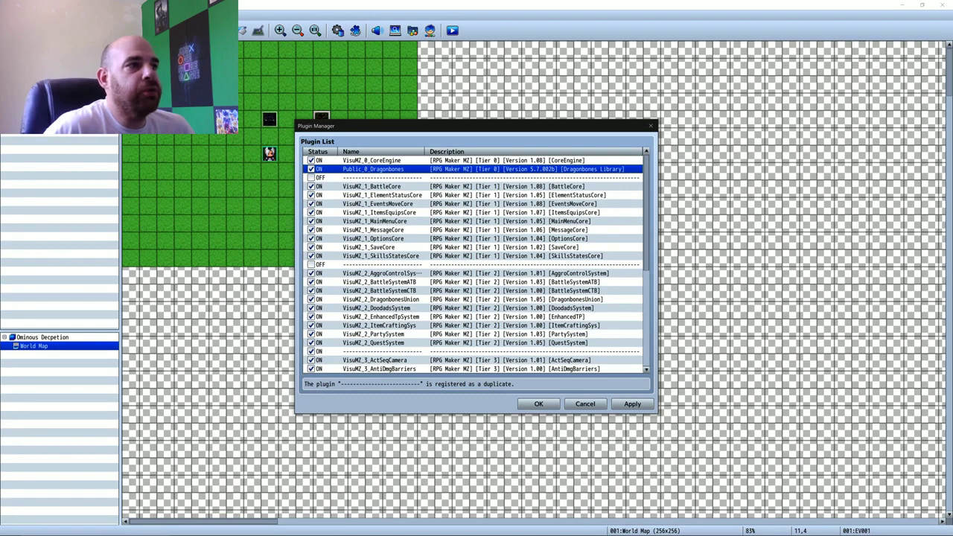
Step: Check the VisuMZ_2_DragonbonesUnion plugin's help and parameters, and close the Plugin Manager
left_click(381, 299)
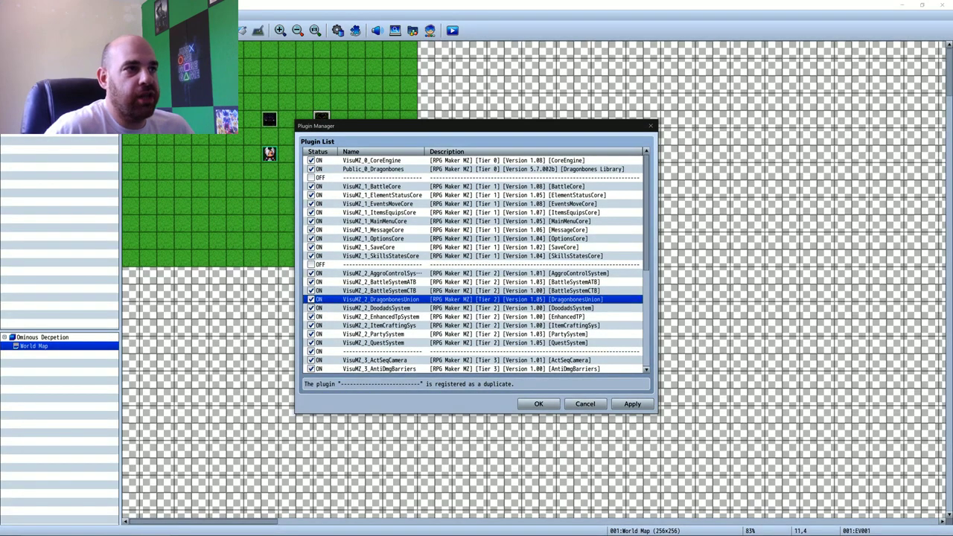
key("Return")
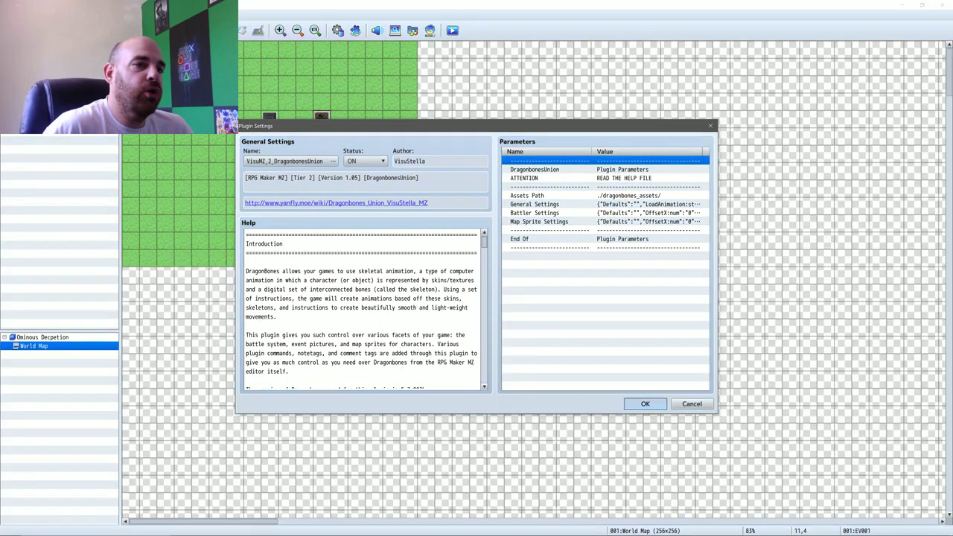
left_click(645, 404)
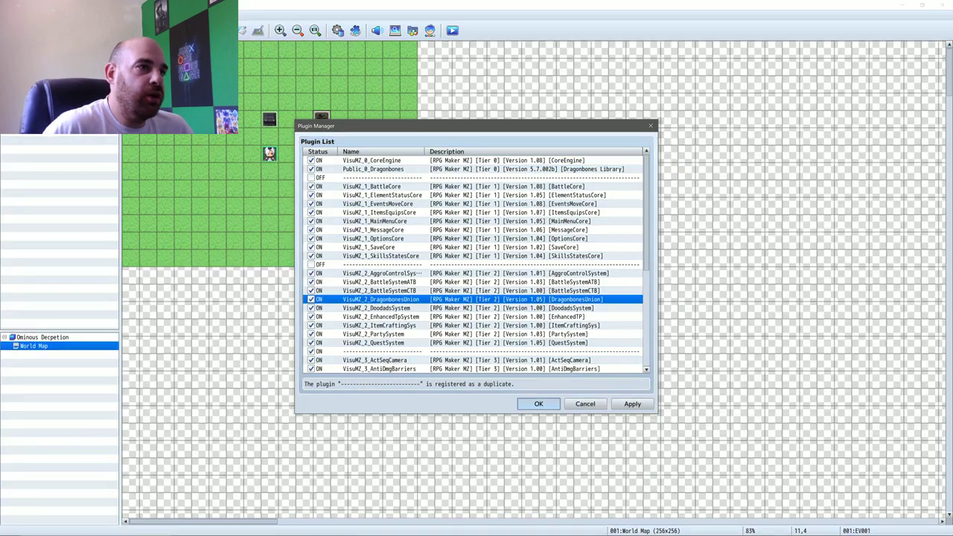
left_click(538, 404)
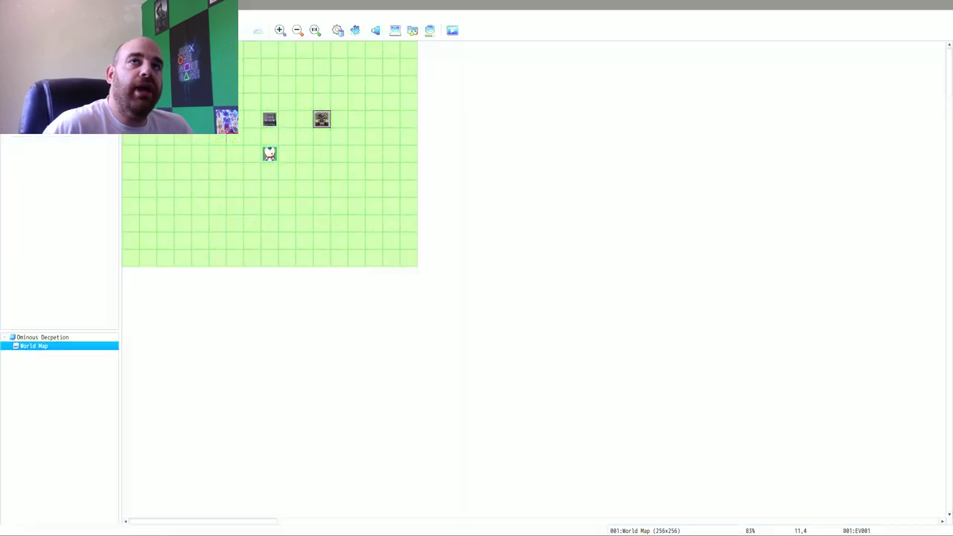
Step: Minimize RPG Maker MZ, switch to Firefox showing the Aekashics itch.io page, and maximize the browser
left_click(902, 5)
mouse_move(267, 527)
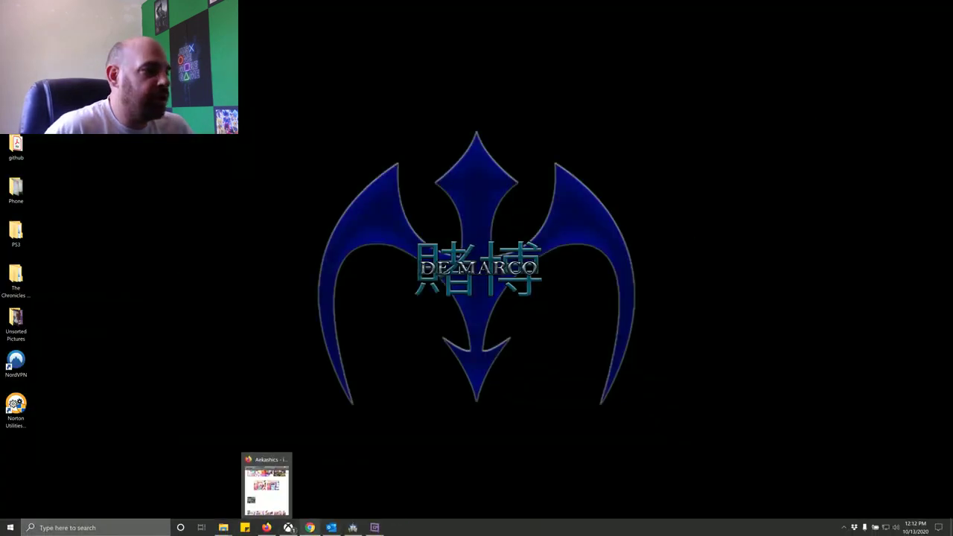
left_click(266, 527)
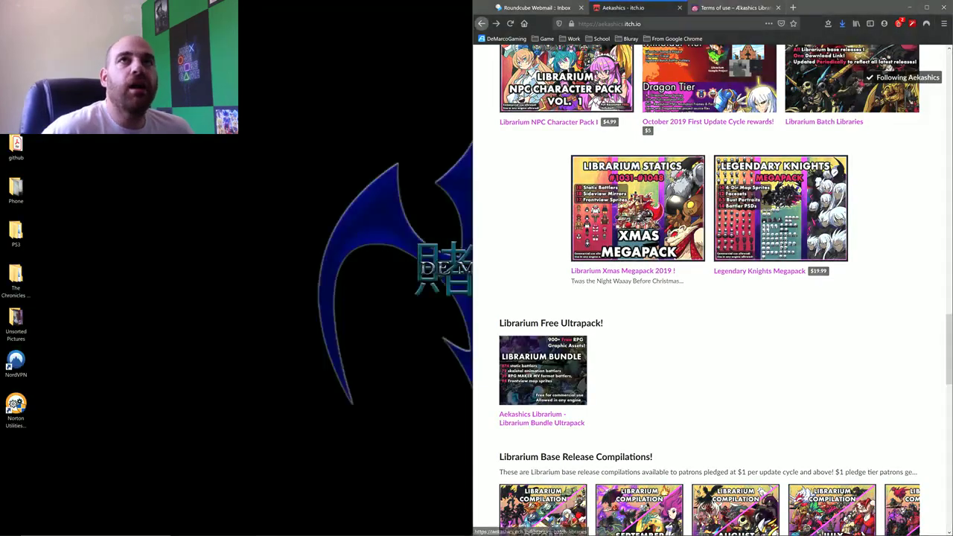
left_click(926, 7)
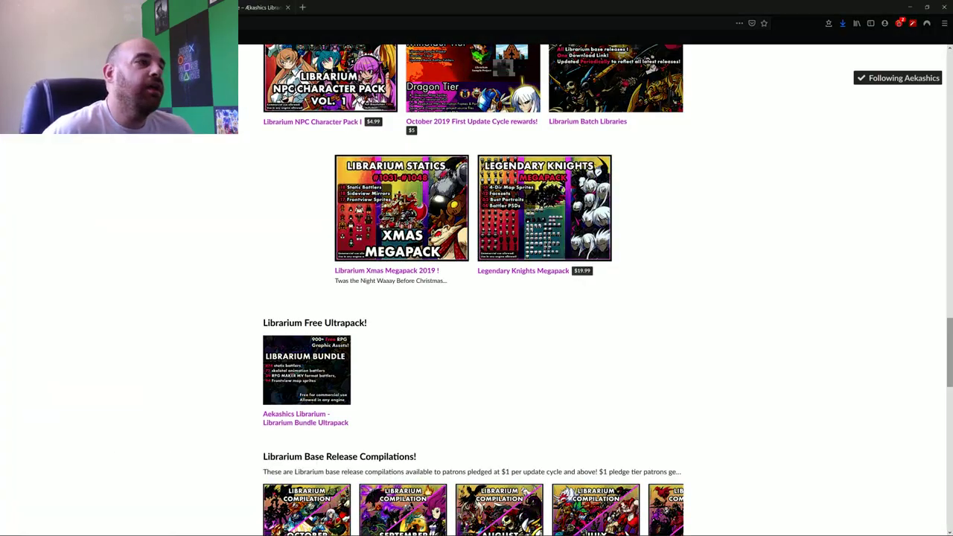
Step: Look through the Aekashics packs from the Pixbattlers and animated megapack down to the Librarium Free Ultrapack
scroll(274, 485, "up", 20)
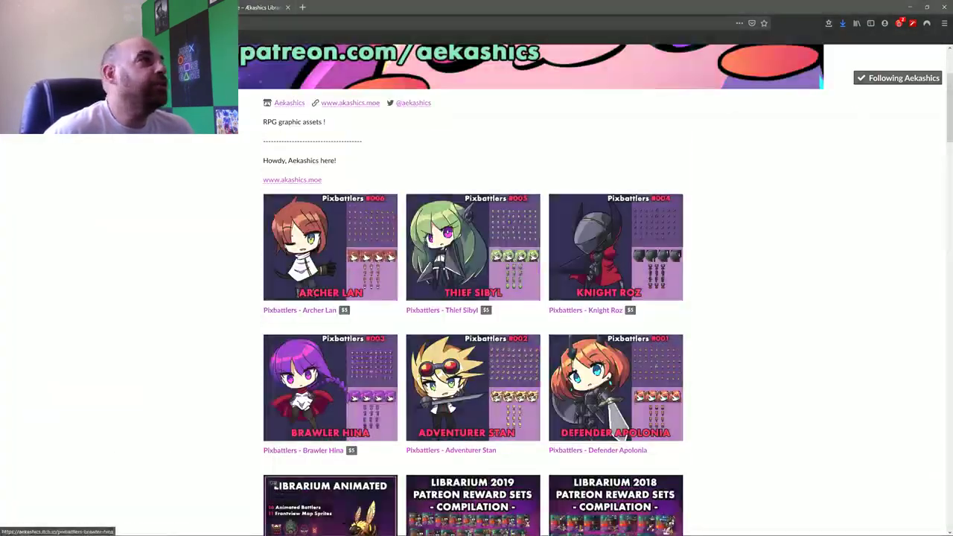
scroll(274, 485, "down", 3)
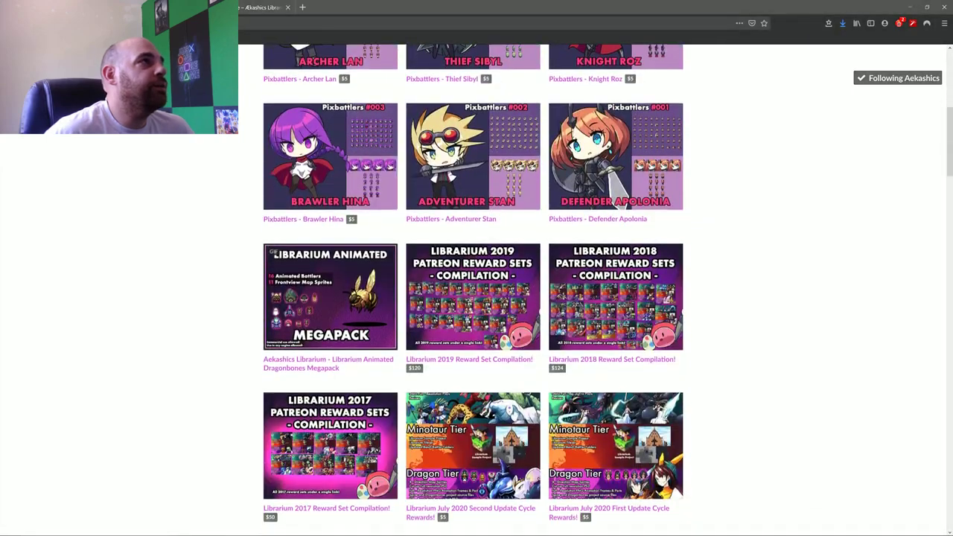
scroll(476, 290, "down", 3)
left_click(313, 23)
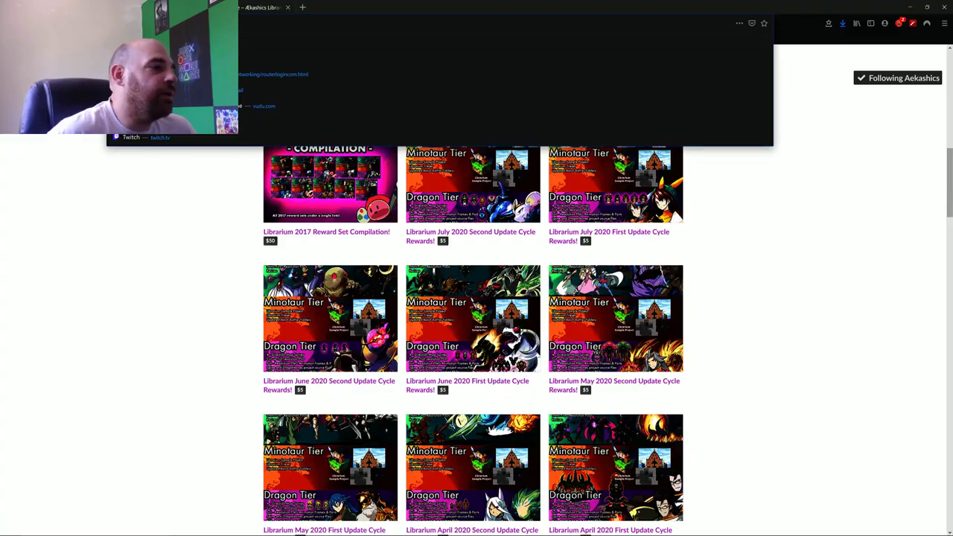
key("Escape")
scroll(331, 201, "up", 6)
scroll(331, 201, "down", 4)
scroll(472, 290, "up", 1)
scroll(473, 291, "down", 15)
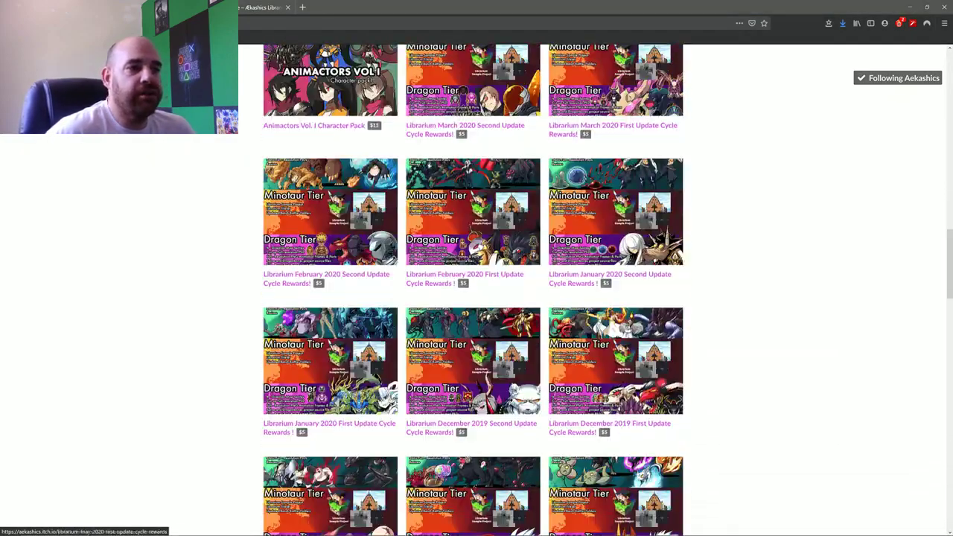
scroll(357, 201, "down", 6)
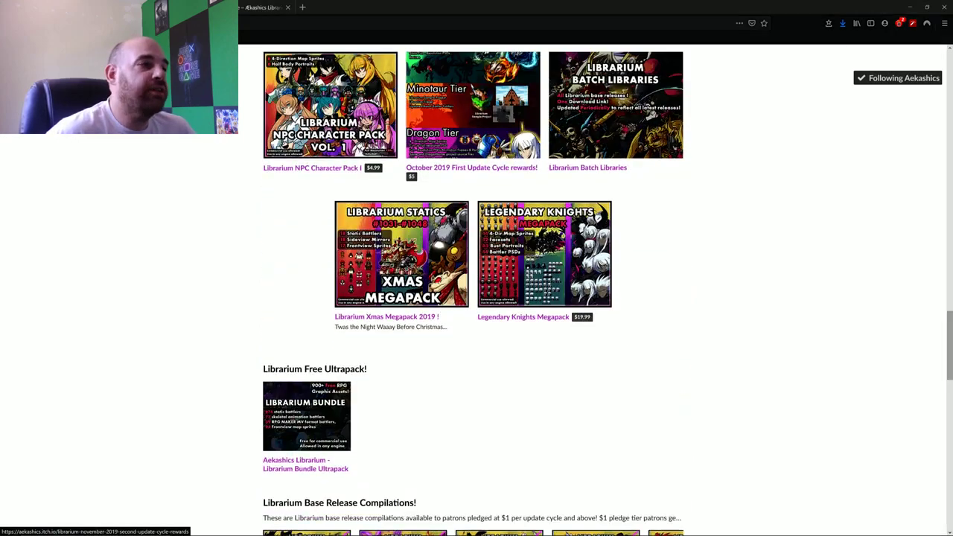
scroll(472, 290, "up", 1)
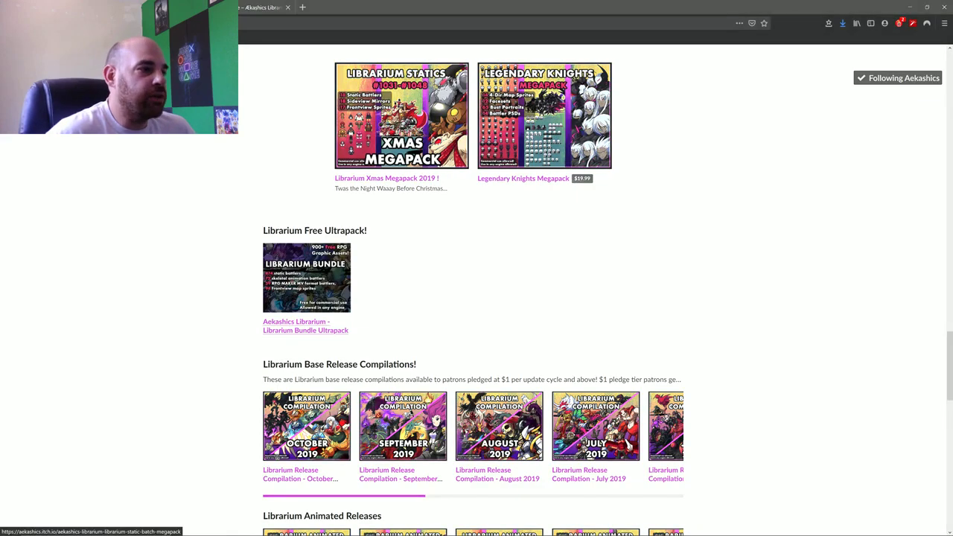
Step: Examine the spin-off packs, game concepts and friends' assets, and compare them with the featured reward sets and megapacks
scroll(474, 290, "down", 10)
scroll(473, 290, "down", 2)
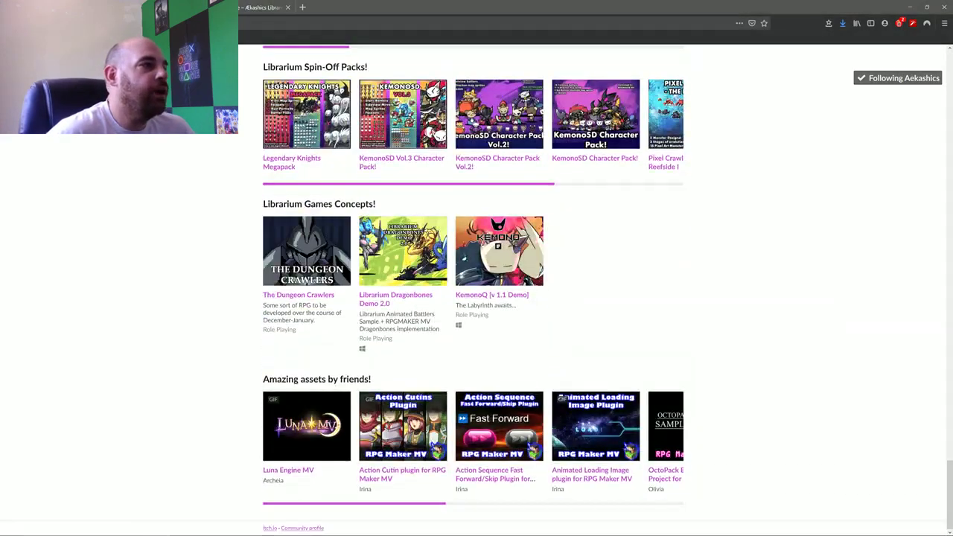
scroll(473, 290, "up", 12)
scroll(473, 290, "up", 3)
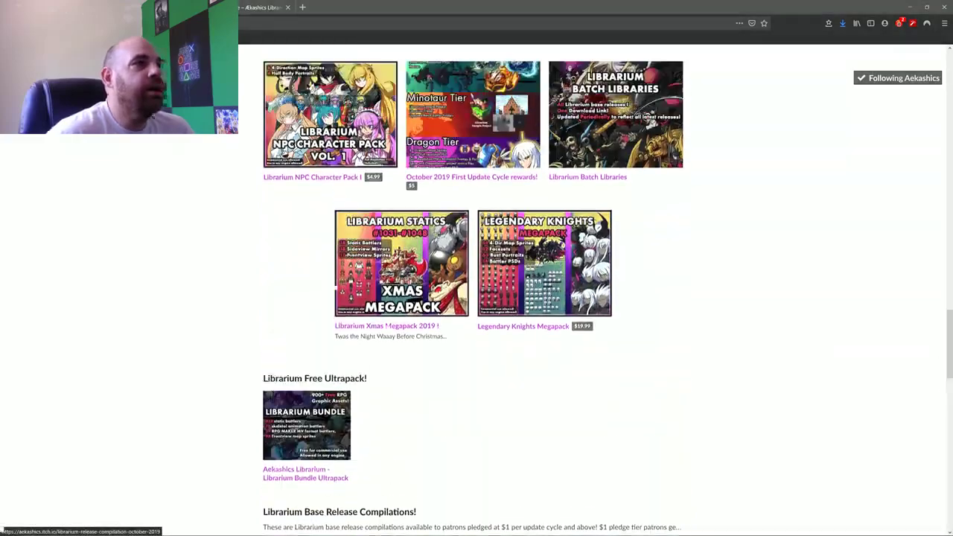
scroll(474, 290, "down", 15)
scroll(473, 290, "up", 4)
scroll(330, 298, "up", 15)
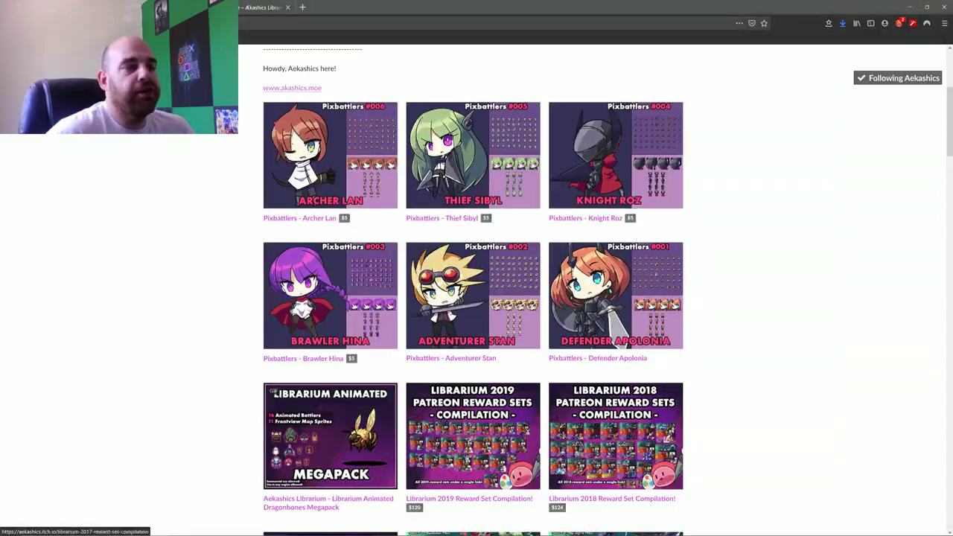
scroll(473, 339, "down", 5)
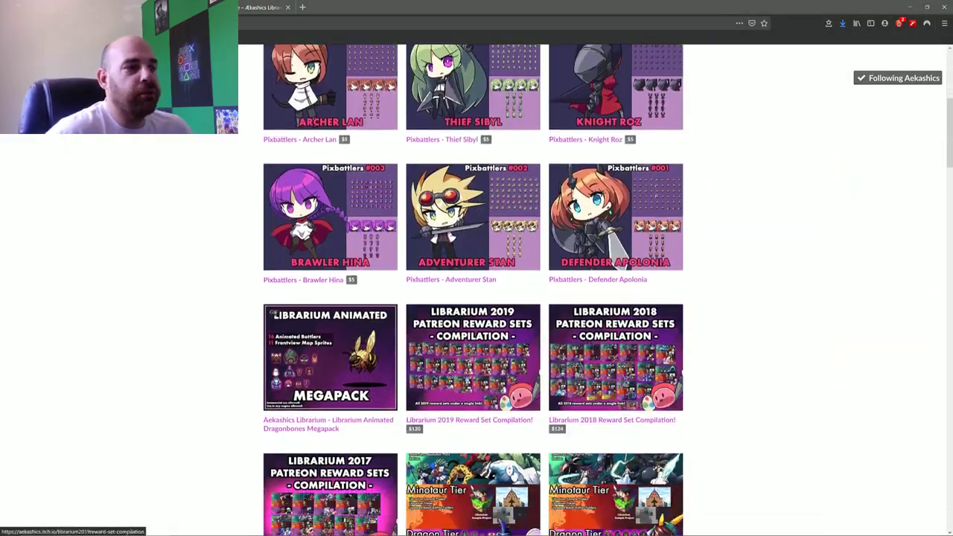
scroll(473, 340, "down", 1)
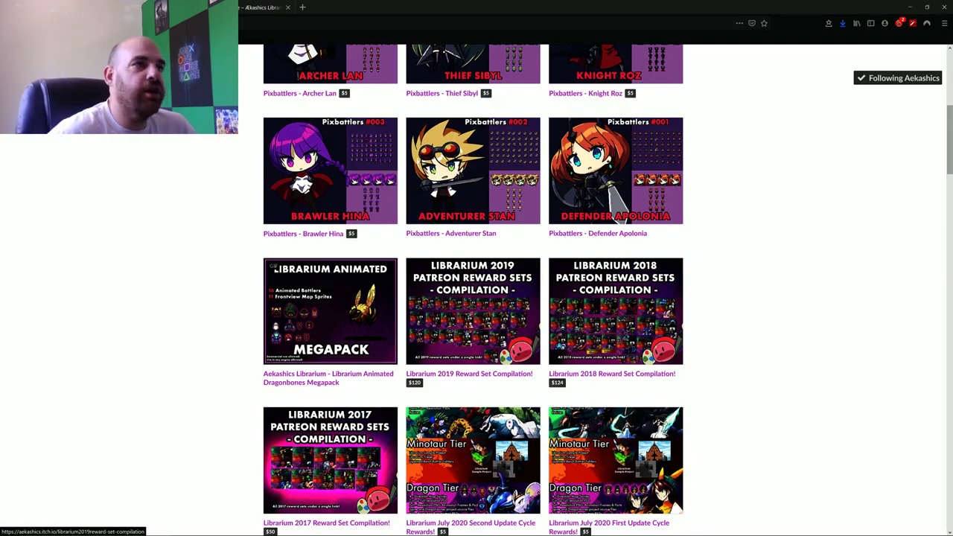
scroll(473, 312, "up", 5)
scroll(473, 313, "down", 20)
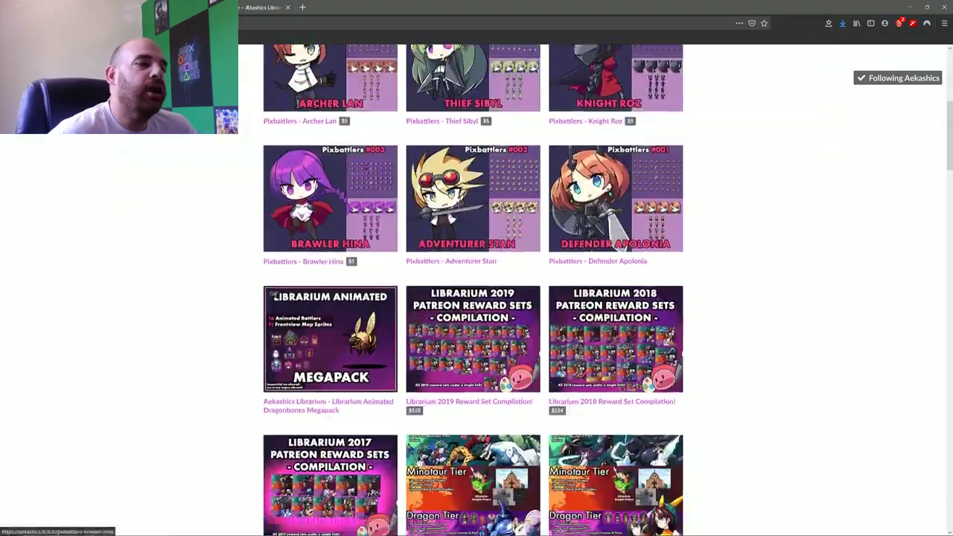
scroll(473, 312, "down", 4)
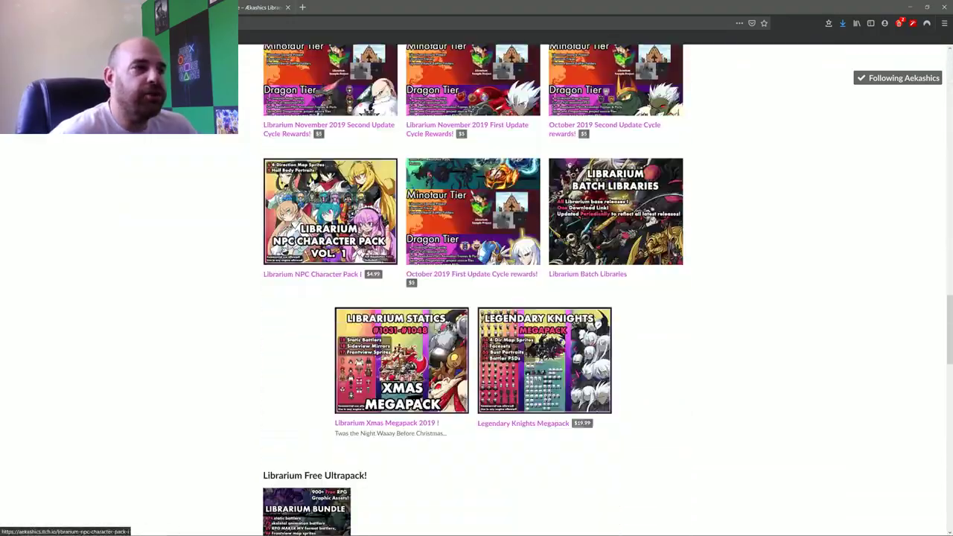
scroll(473, 313, "up", 3)
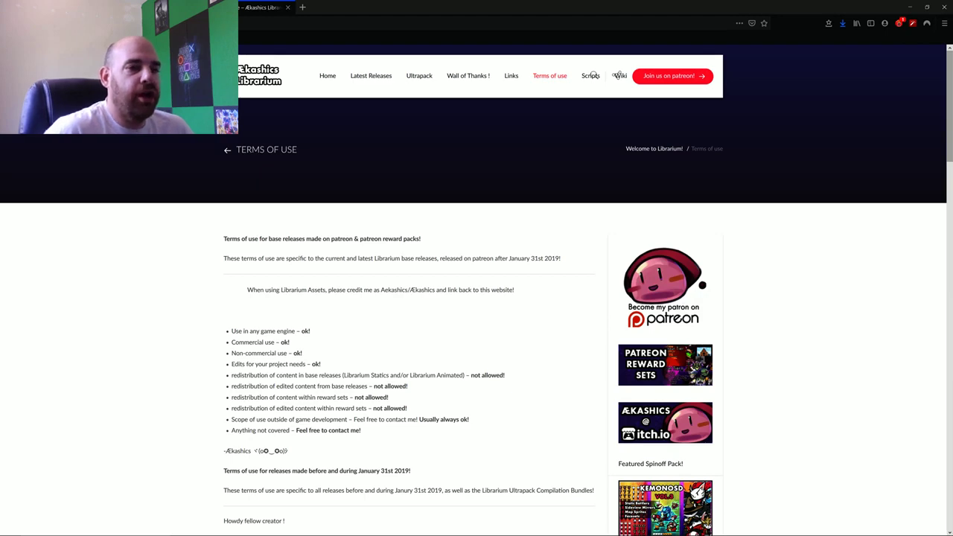
Step: Read the Librarium terms of use and highlight the rule on redistributing content in base releases
scroll(476, 313, "down", 4)
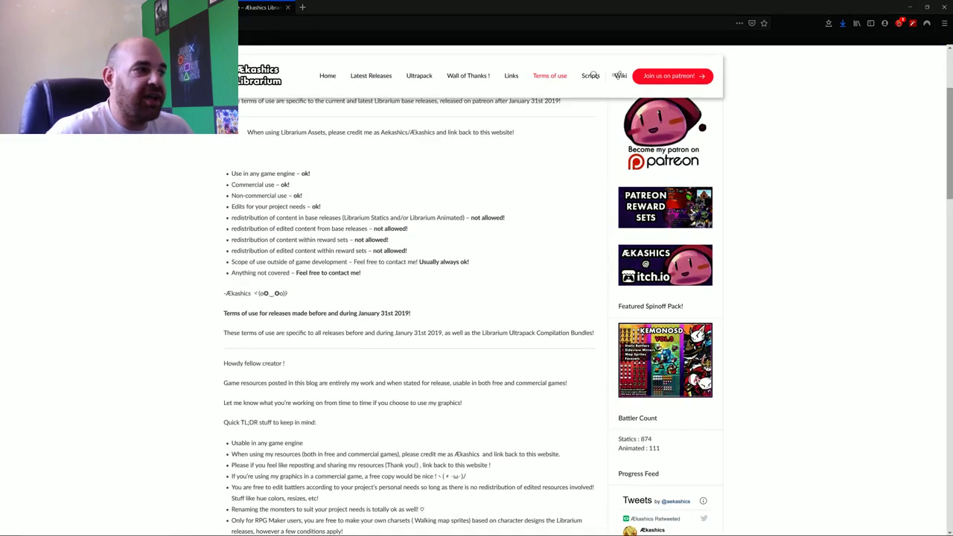
scroll(477, 312, "up", 3)
scroll(619, 75, "up", 1)
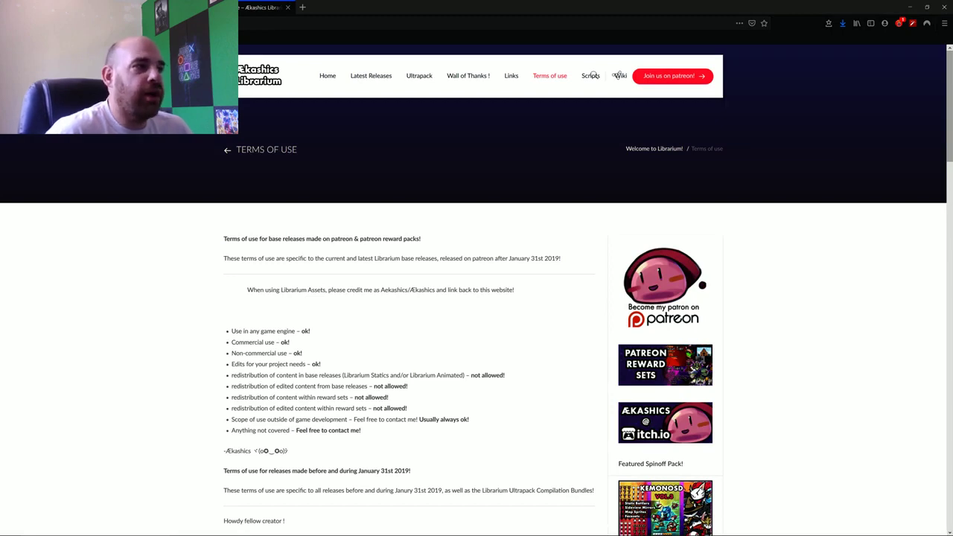
left_click_drag(231, 375, 505, 375)
left_click_drag(231, 375, 514, 376)
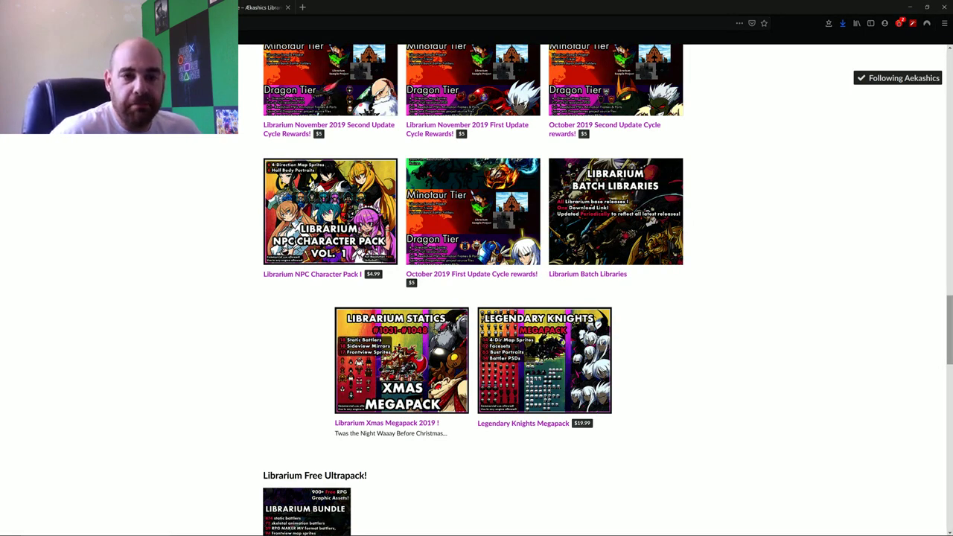
Step: Look over the Librarium packs on the Aekashics itch.io page again and minimize the browser
scroll(473, 290, "down", 3)
scroll(474, 290, "up", 4)
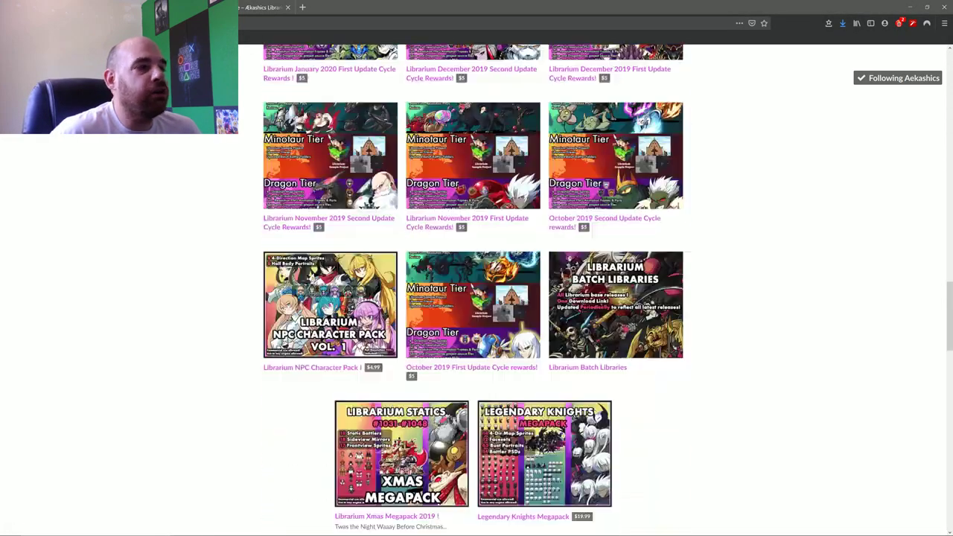
scroll(473, 290, "down", 10)
scroll(474, 290, "up", 3)
scroll(473, 290, "up", 2)
left_click(910, 7)
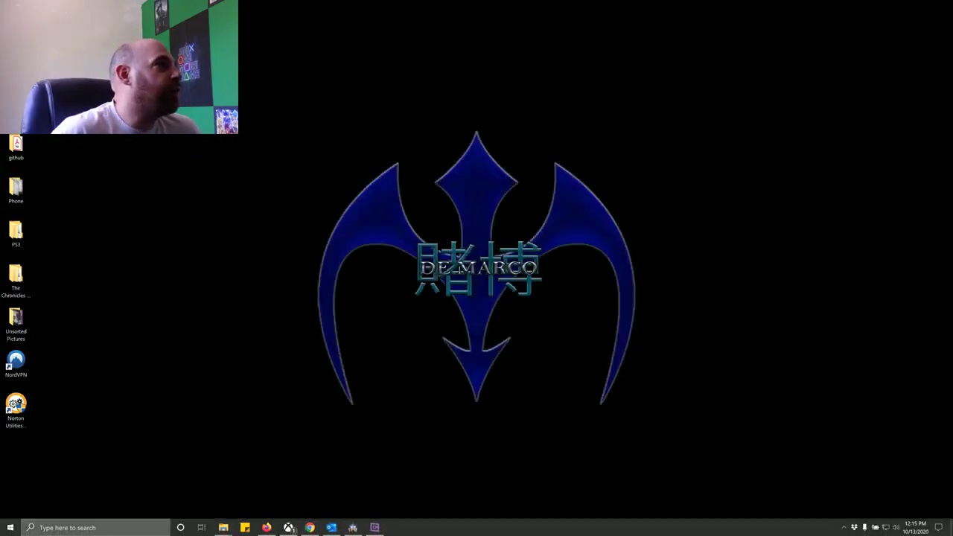
Step: Launch DragonBonesPro from the Productivity group of installed programs
left_click(10, 527)
left_click(95, 330)
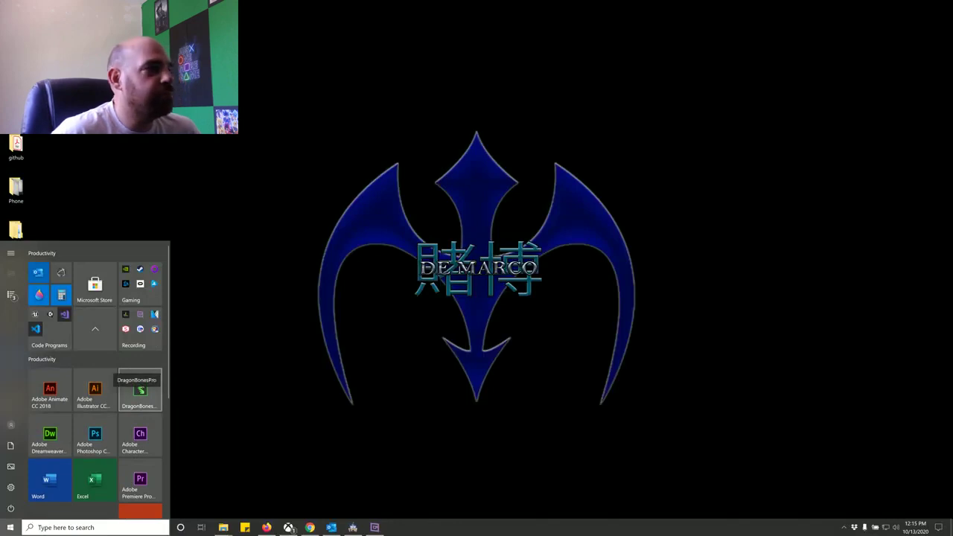
left_click(140, 390)
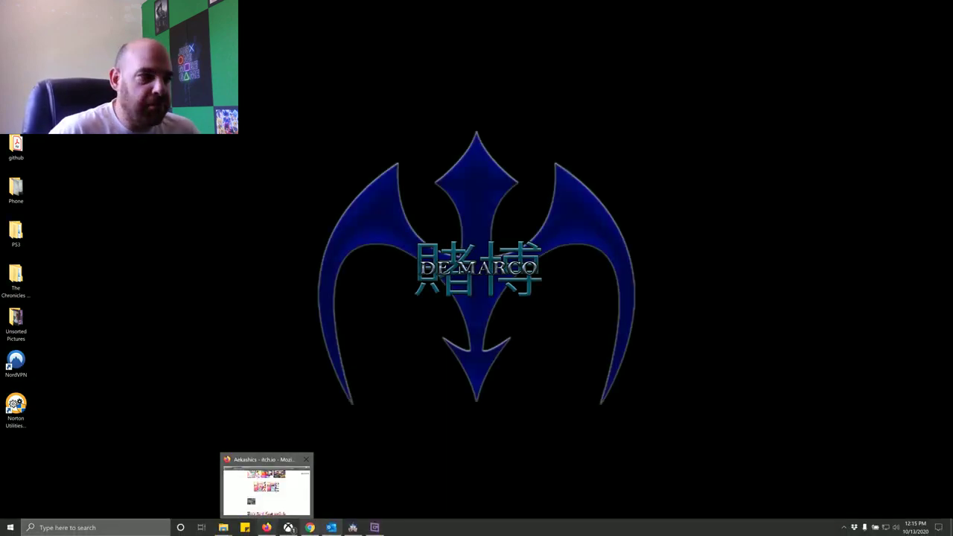
Step: Open the Aekashics Librarium Bundle Ultrapack page from the itch.io storefront in Firefox
mouse_move(332, 527)
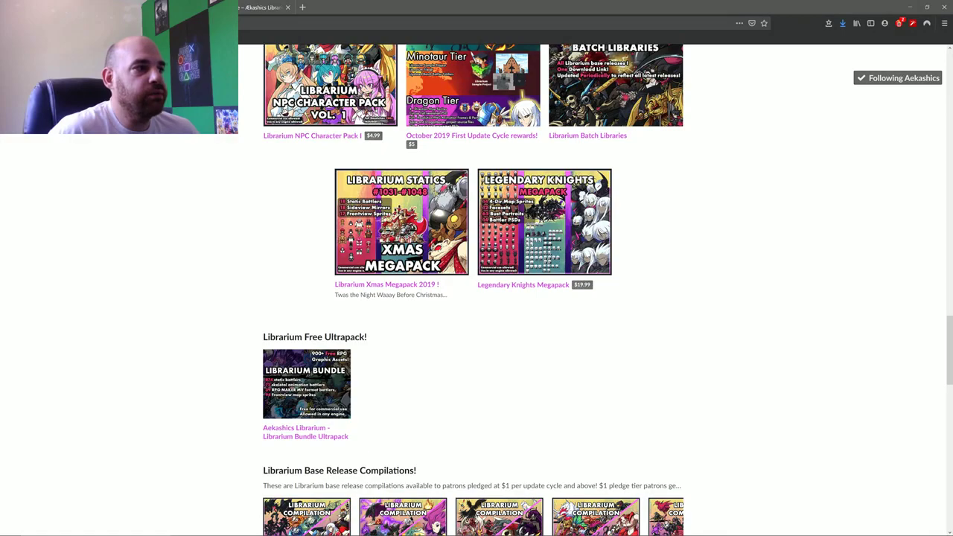
left_click(307, 387)
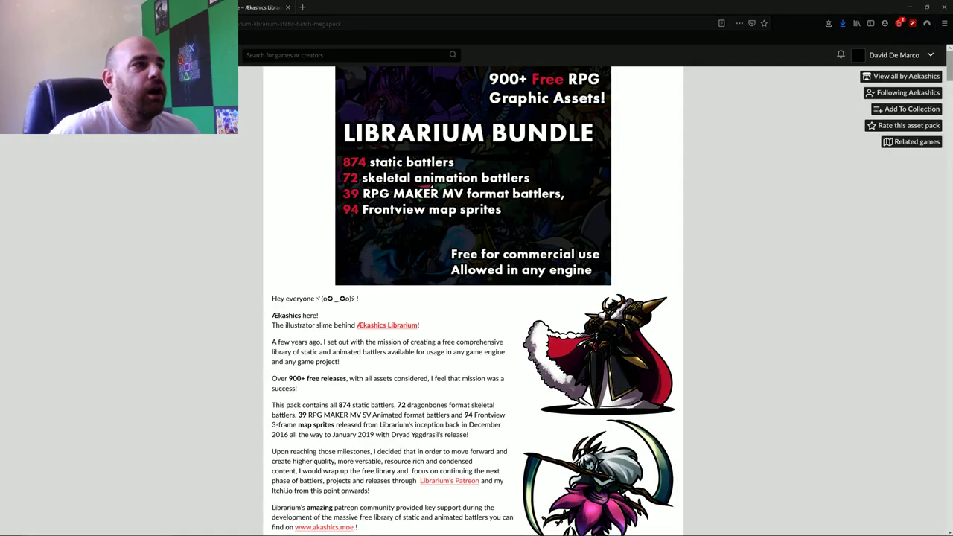
Step: Open the Librarium Bundle Ultrapack's download files without paying a contribution
scroll(474, 290, "down", 12)
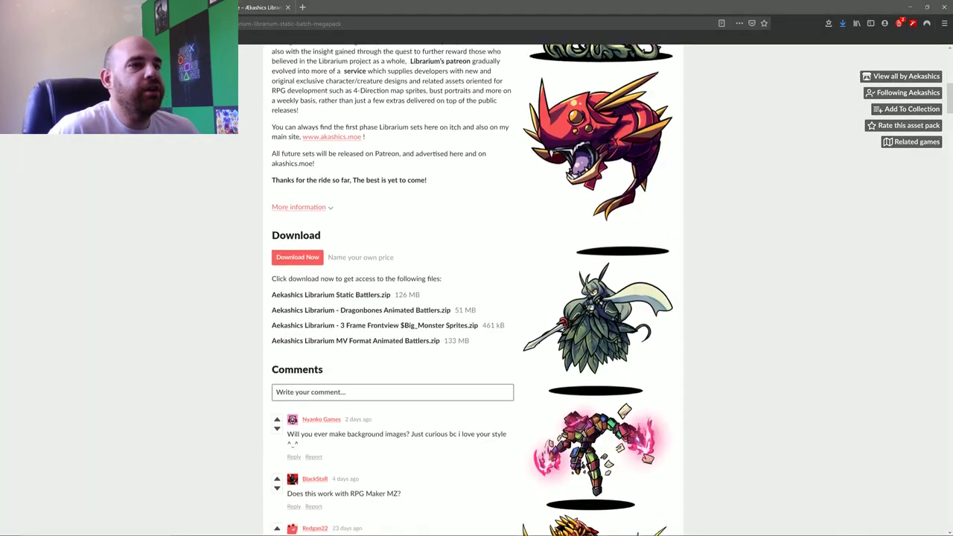
scroll(298, 298, "up", 3)
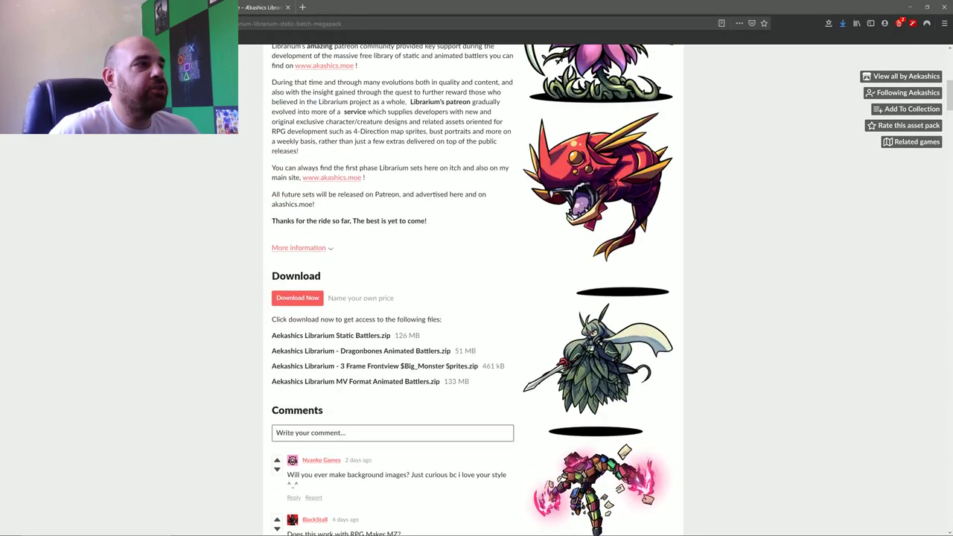
left_click(297, 297)
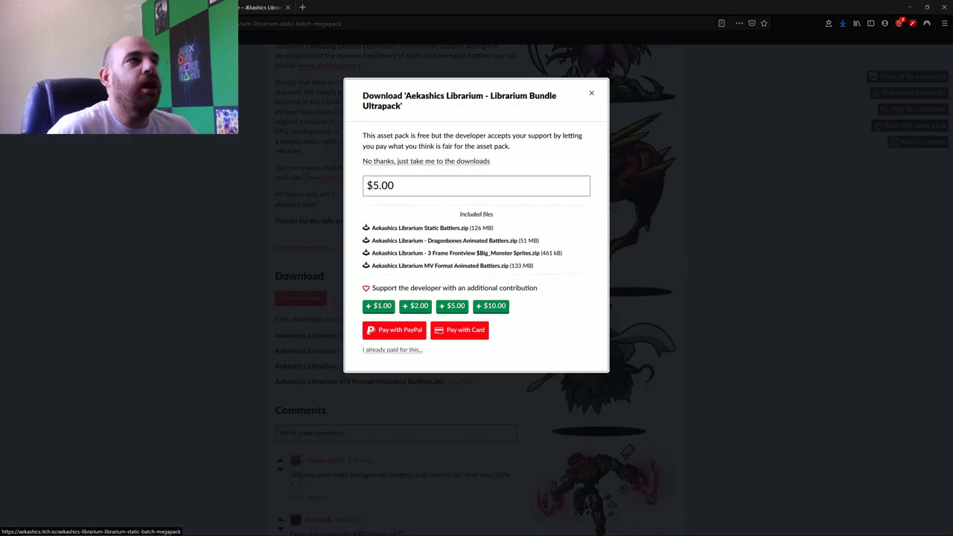
left_click(426, 161)
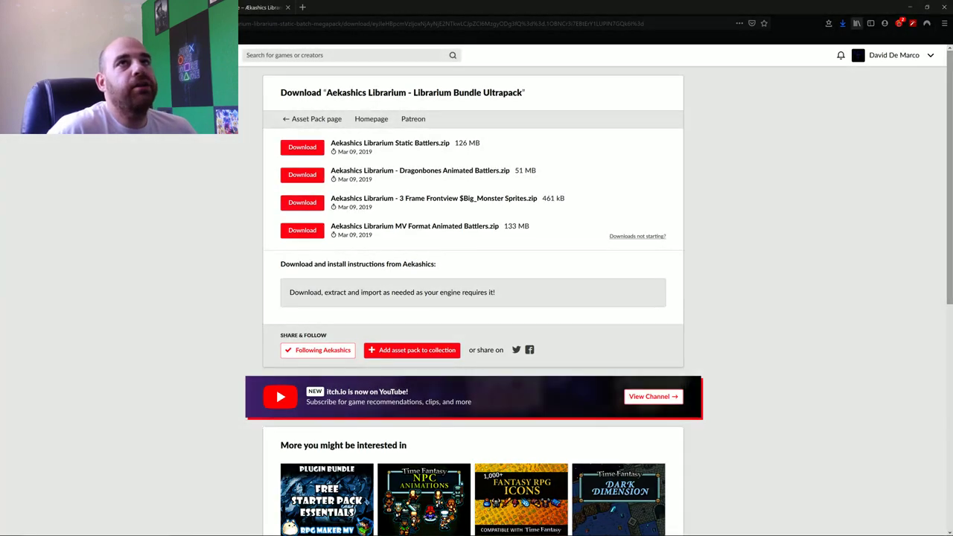
Step: Locate the downloaded Aekashics Librarium - Dragonbones Animated Battlers.zip in its folder and extract it there
right_click(841, 23)
left_click(841, 24)
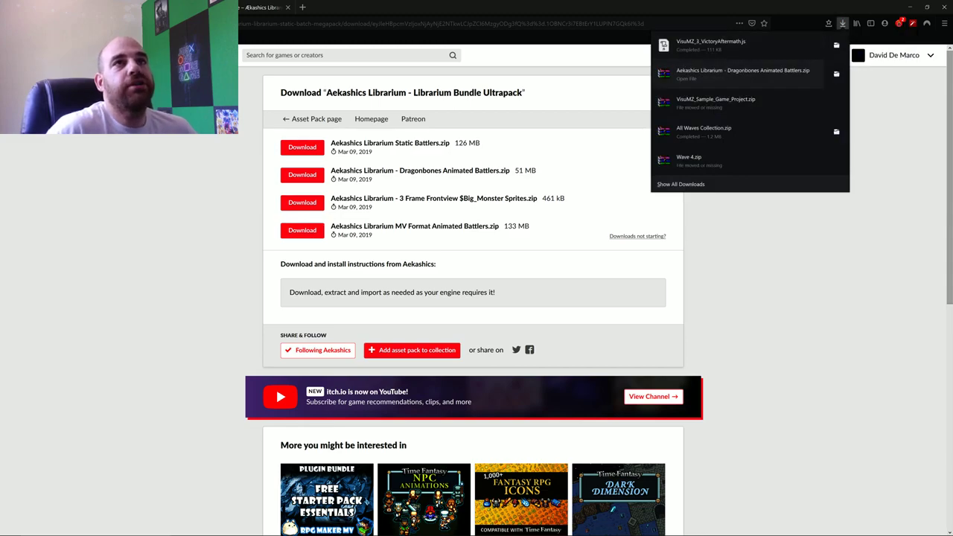
left_click(835, 74)
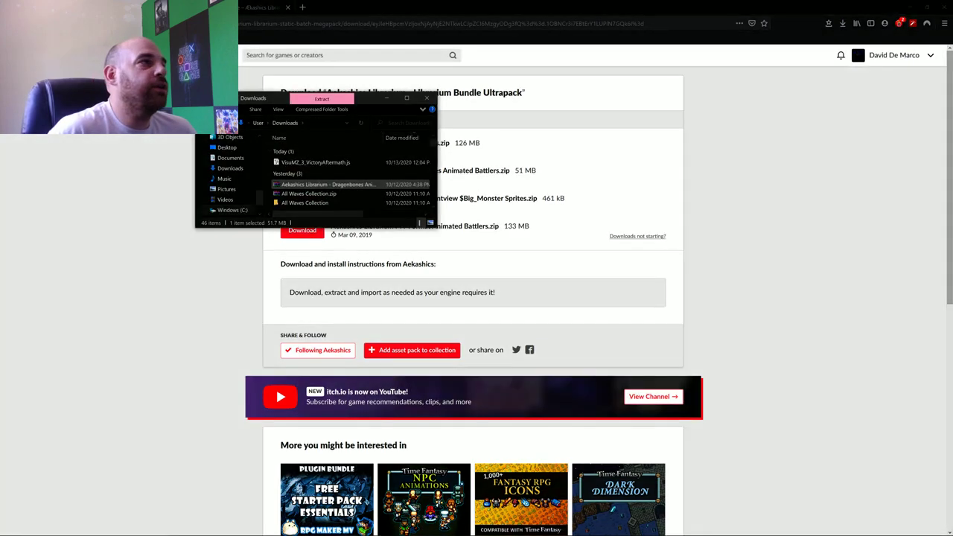
left_click(406, 98)
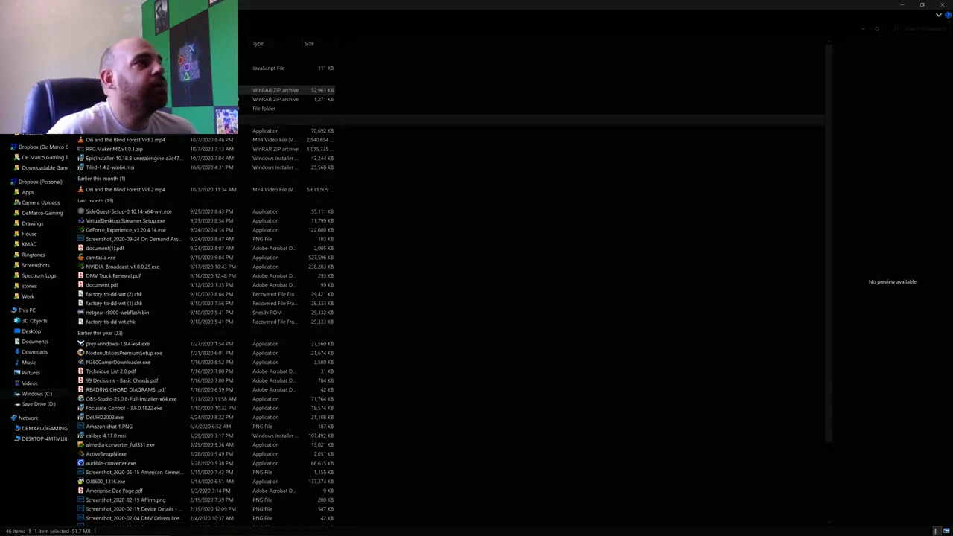
left_click(149, 99)
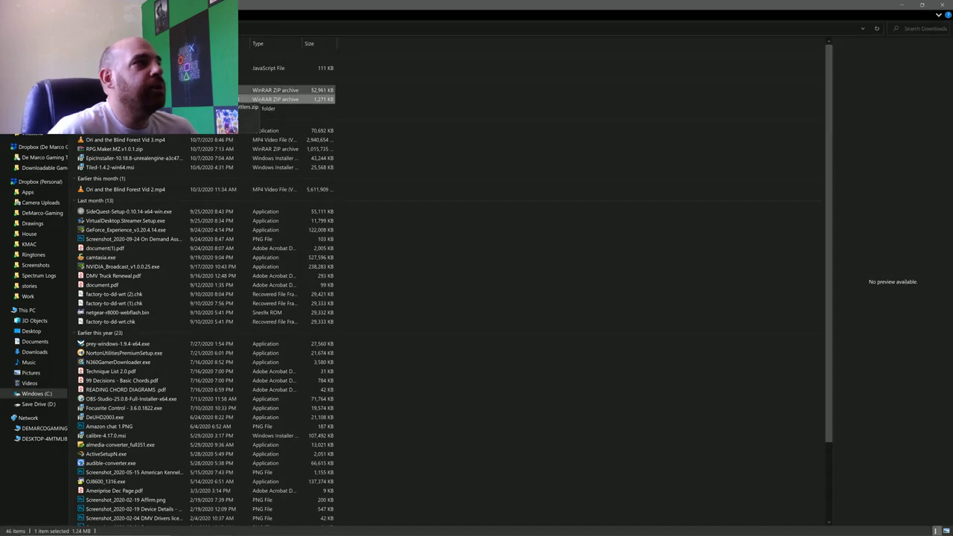
right_click(128, 90)
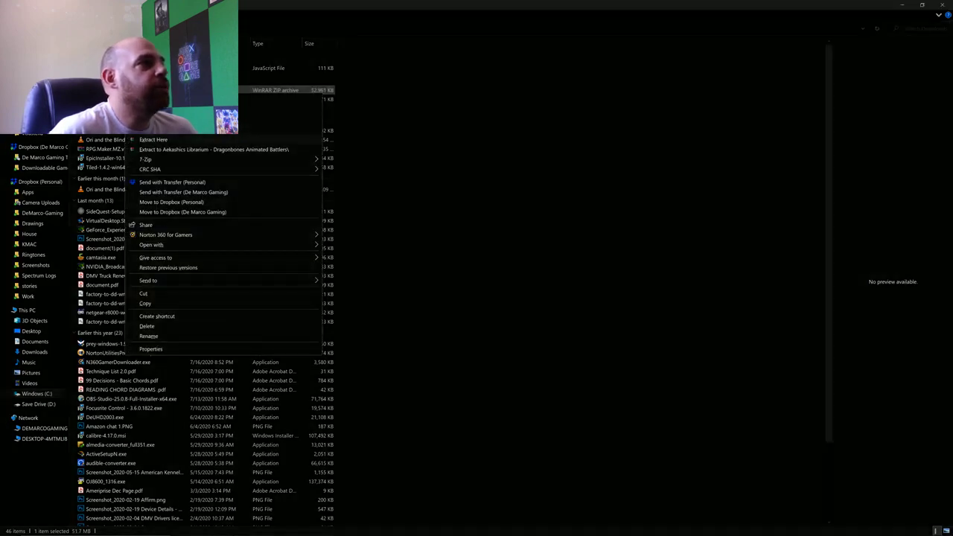
left_click(153, 139)
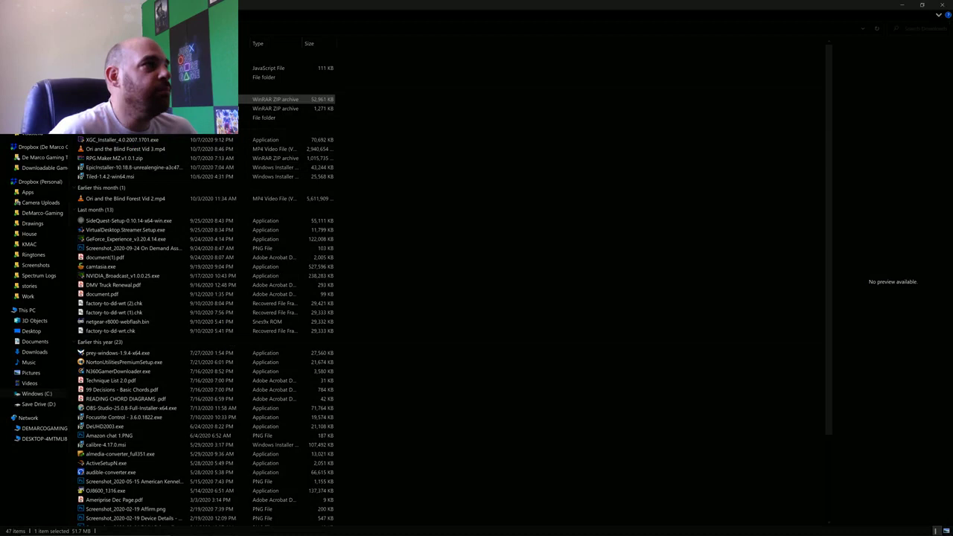
Step: Open the Dragonbones Battlers folder inside the extracted pack and look through its battler archives
double_click(128, 78)
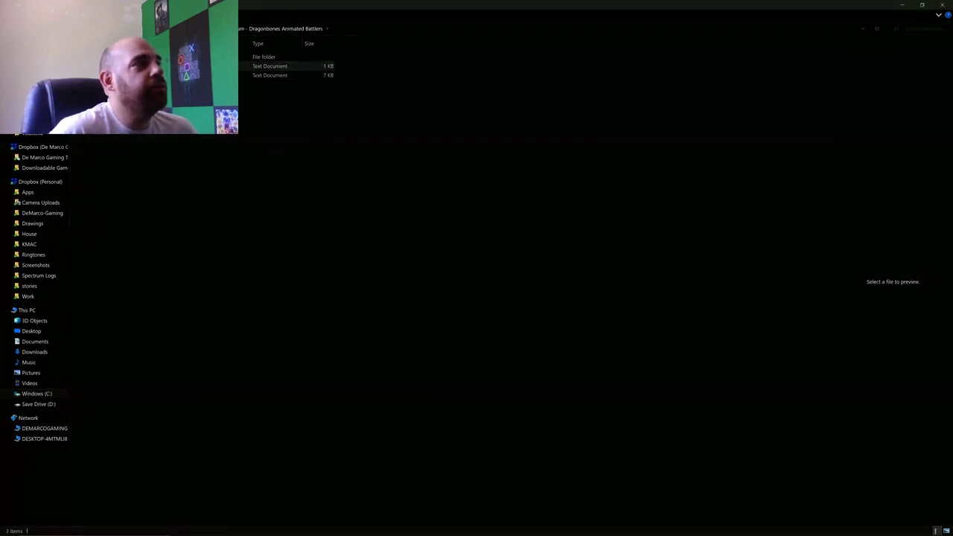
double_click(128, 56)
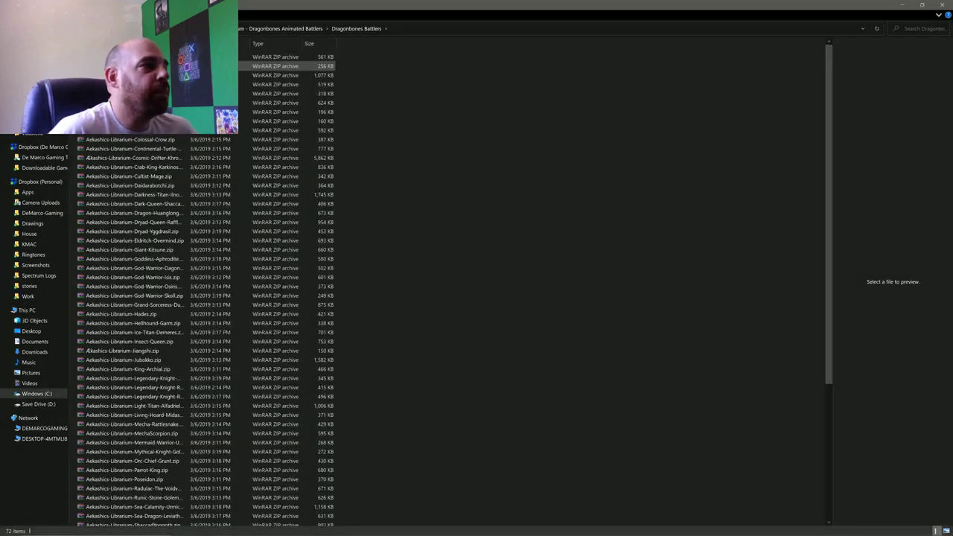
scroll(164, 461, "down", 7)
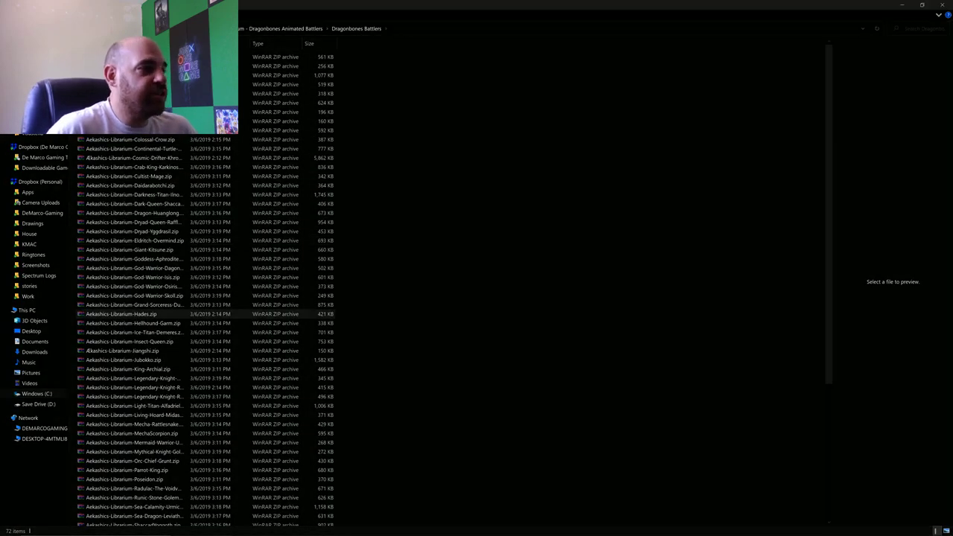
scroll(167, 455, "up", 7)
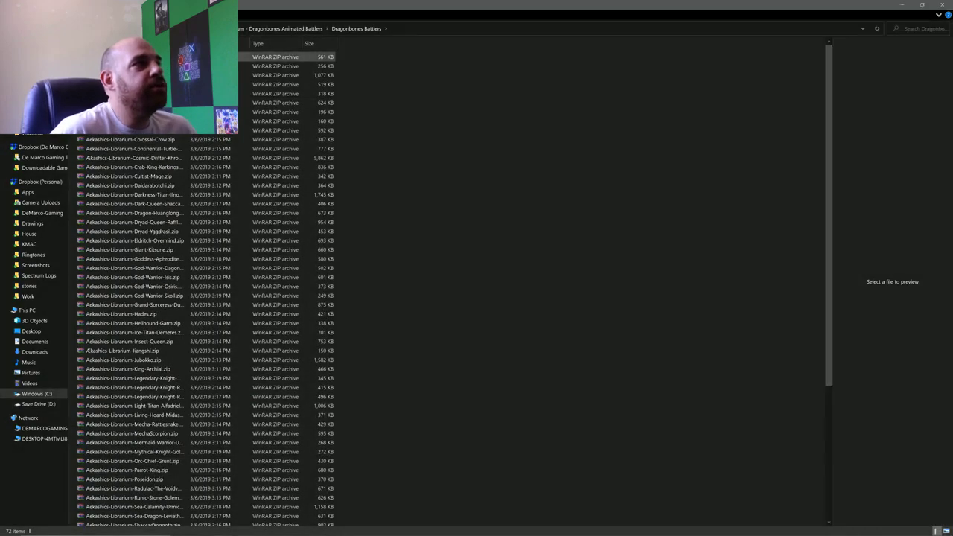
Step: Show the extraction options for the Ancient Automaton archive, dismiss them and close the folder window
left_click(164, 57)
right_click(164, 56)
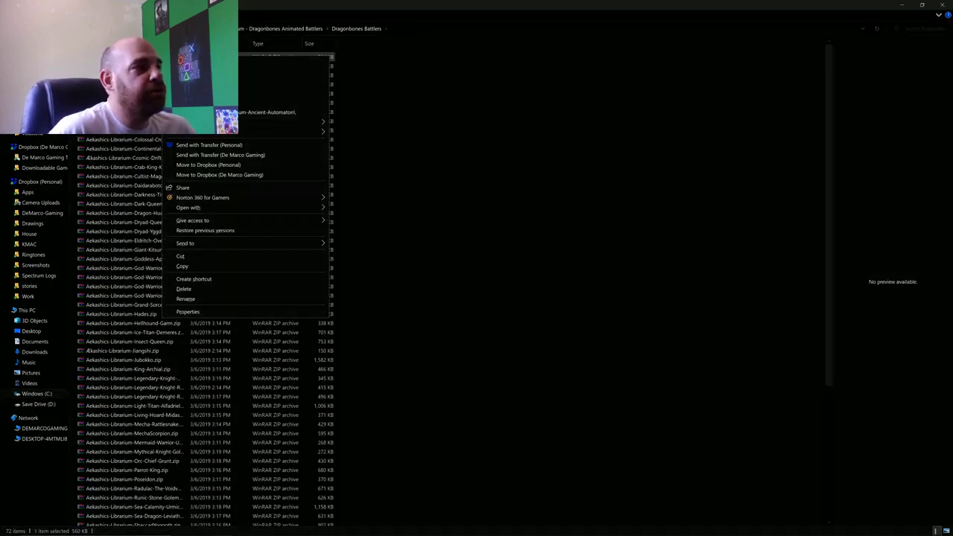
left_click(476, 223)
left_click(476, 223)
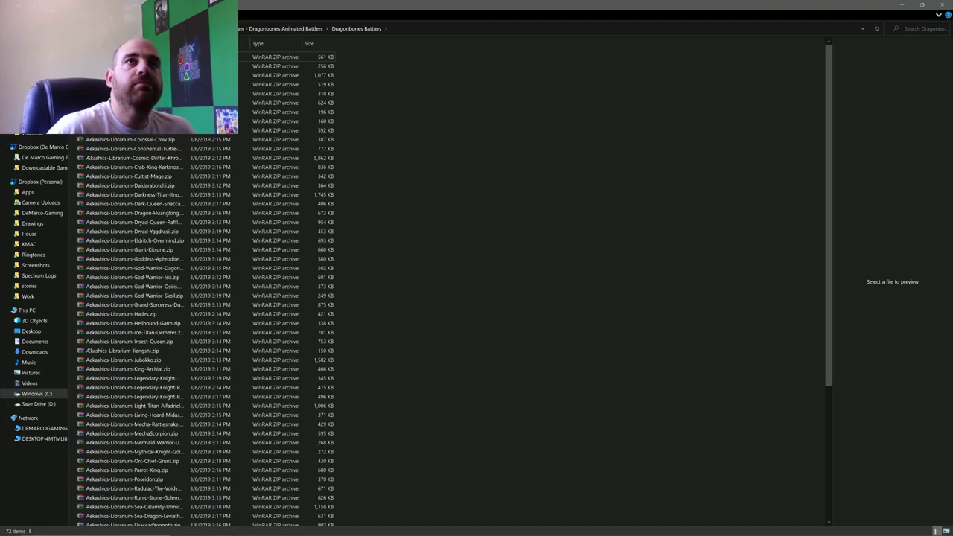
left_click(942, 4)
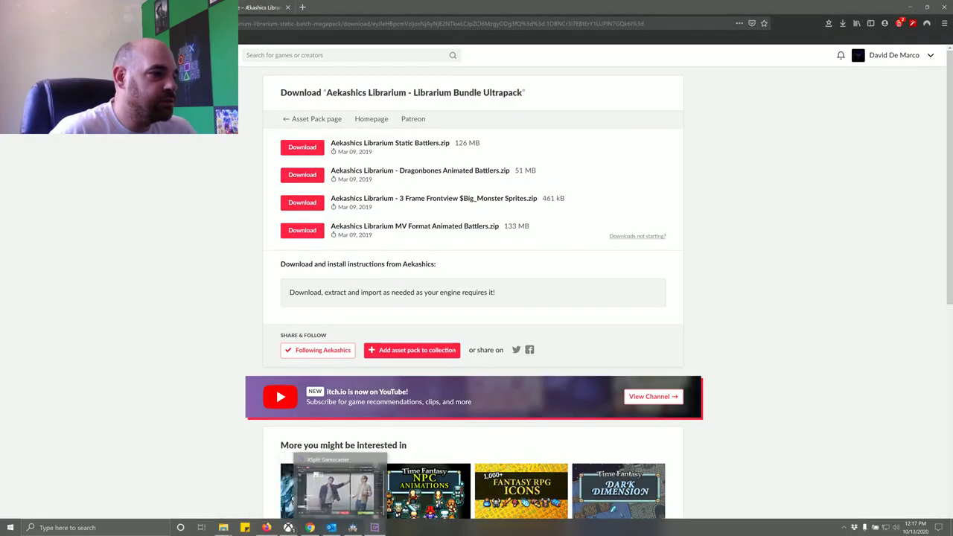
Step: Switch to the RPG Maker MZ project, view the Duesa enemy in the database and close the database
left_click(374, 527)
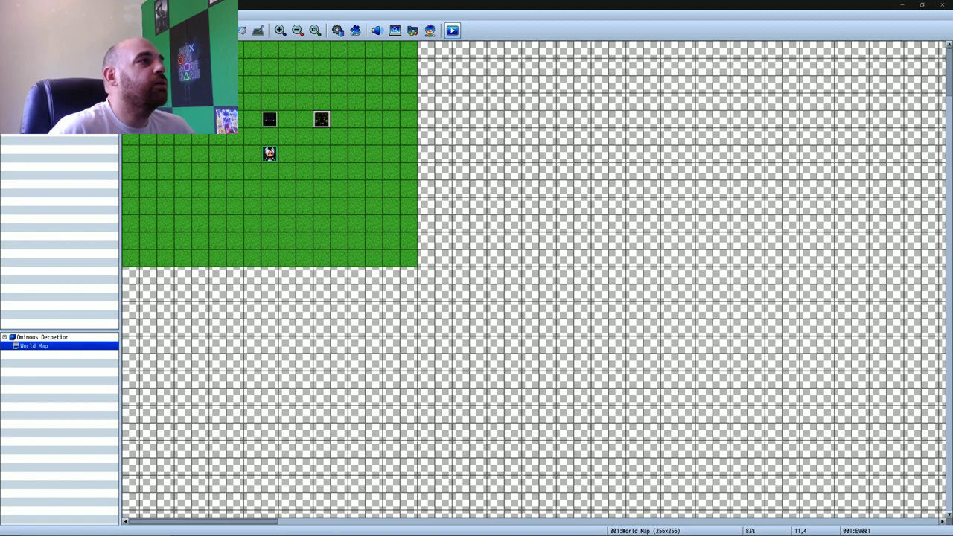
left_click(452, 30)
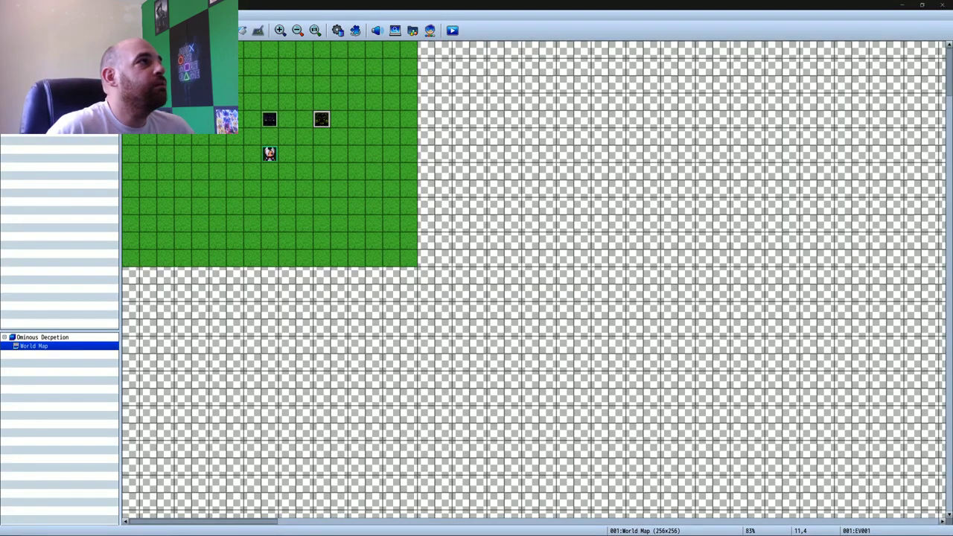
key("F9")
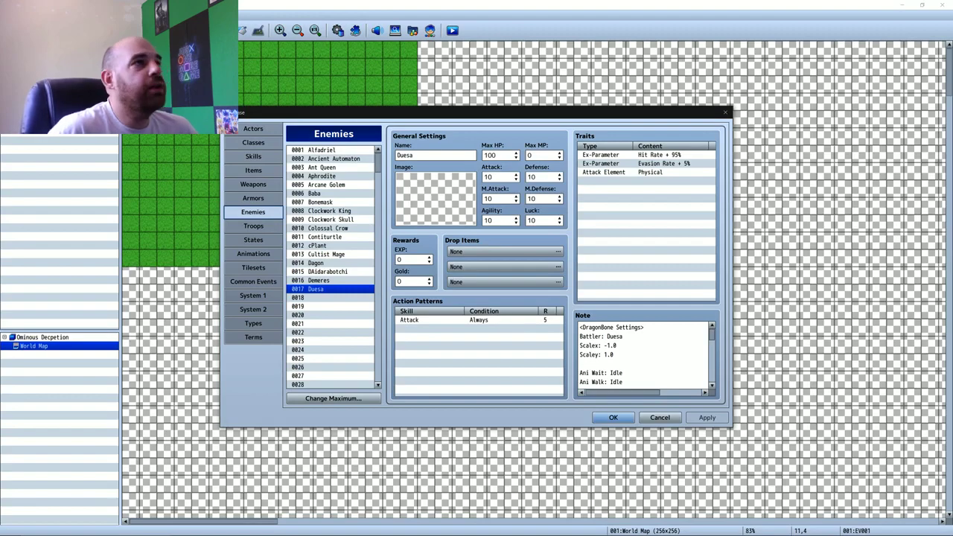
left_click_drag(495, 112, 698, 96)
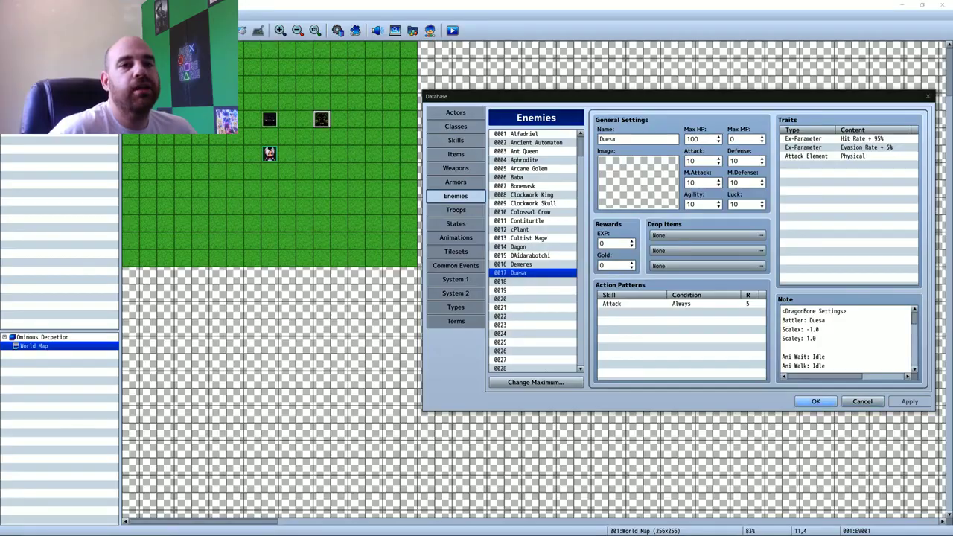
key("Escape")
Step: Open the Plugin Manager and bring up the project's dragonbones_assets folder window beside it
left_click(355, 30)
left_click_drag(518, 123, 242, 86)
mouse_move(223, 526)
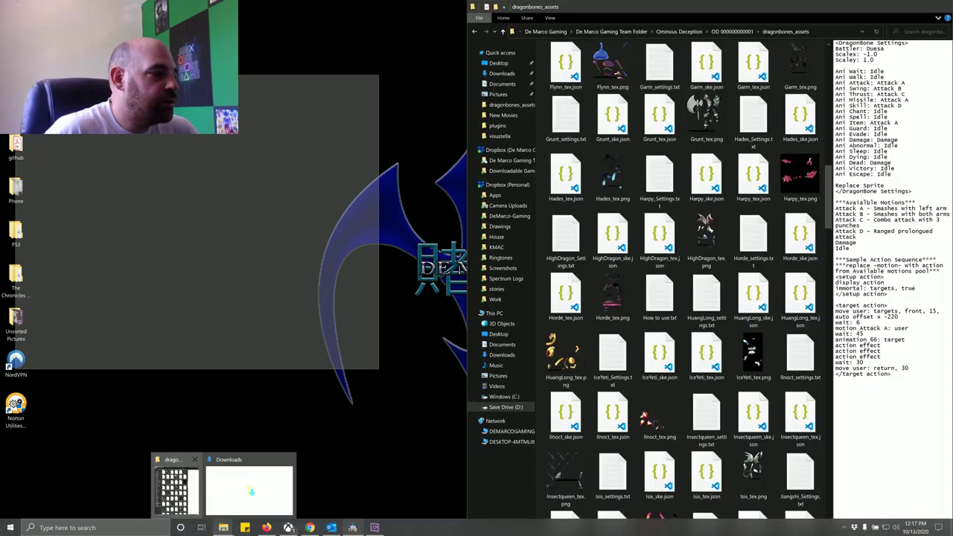
left_click(175, 488)
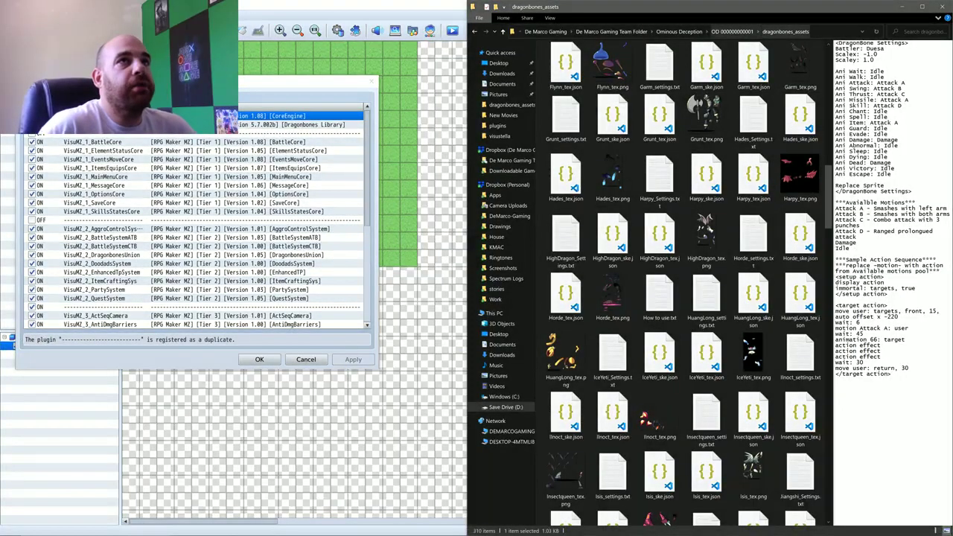
left_click(733, 32)
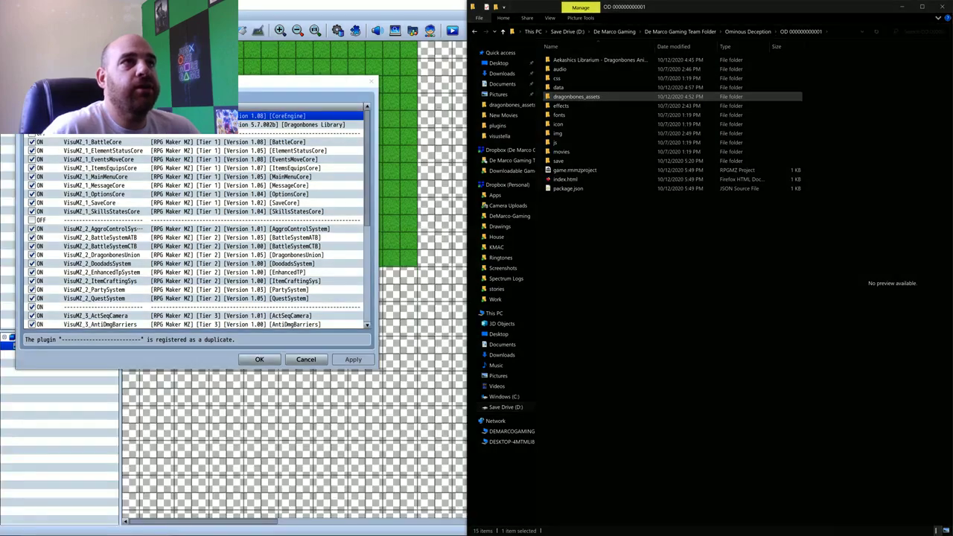
key("F2")
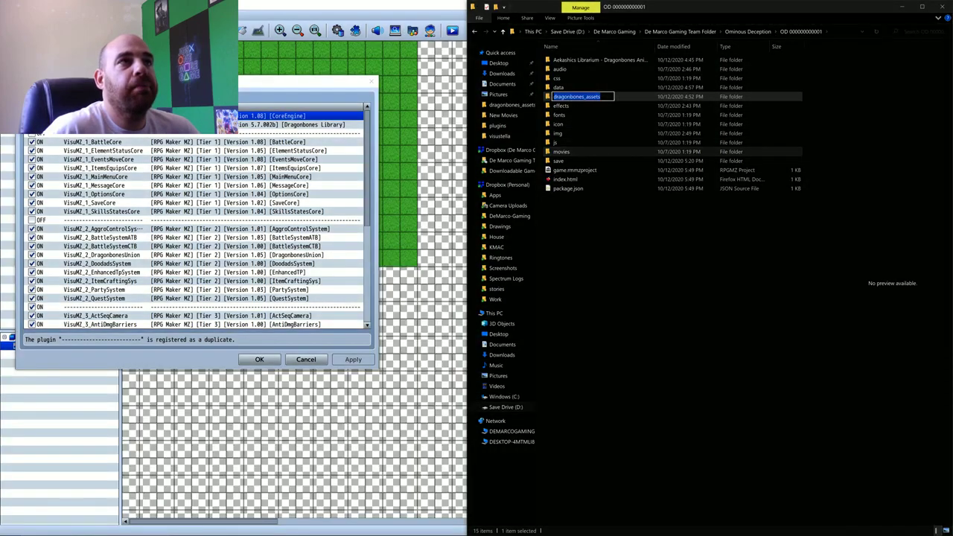
left_click(617, 238)
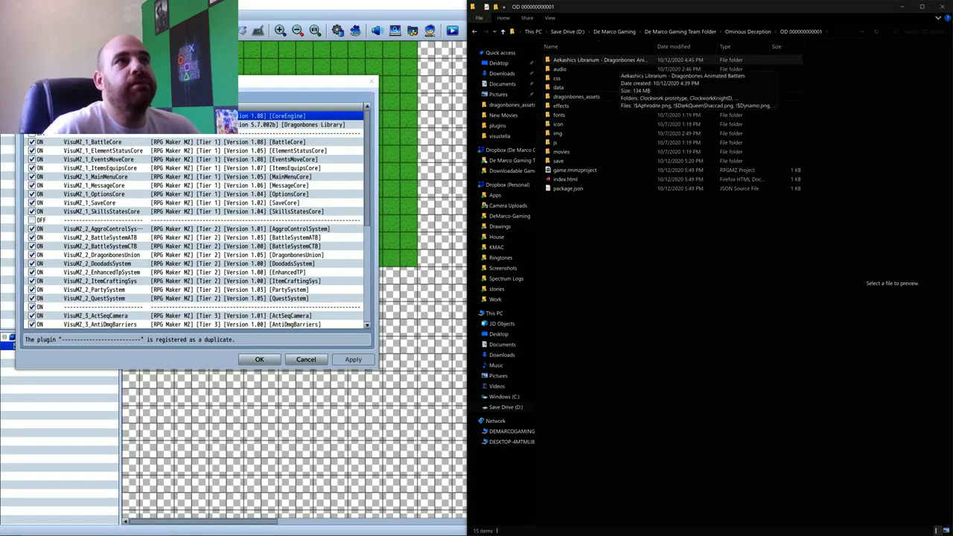
Step: Look inside the project's Aekashics Librarium folder and its Dragonbones Battlers subfolder, and return to the project folder
double_click(599, 60)
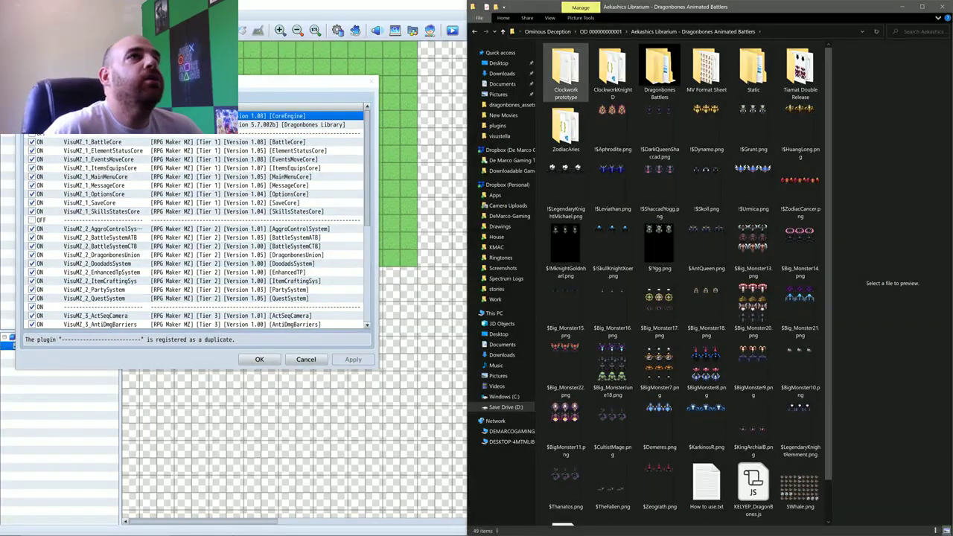
double_click(566, 73)
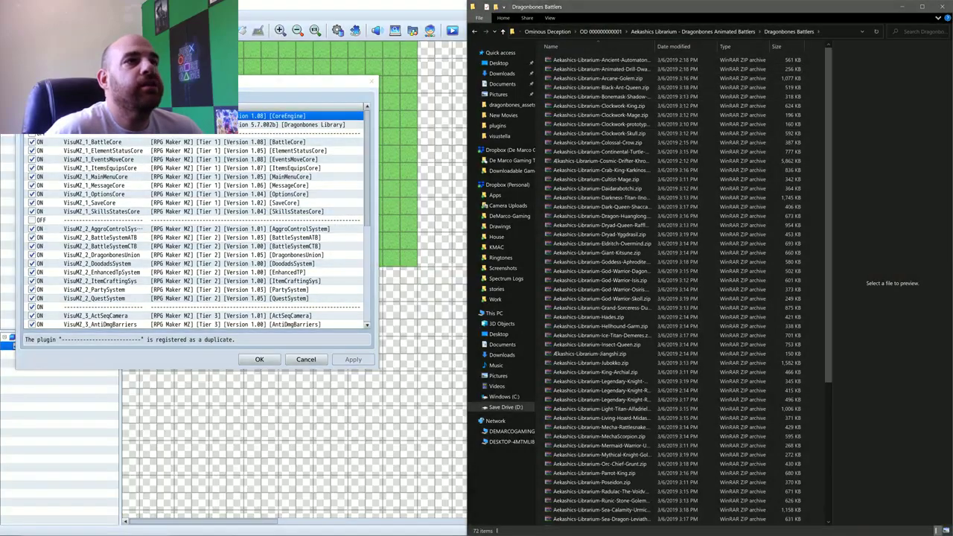
left_click(474, 31)
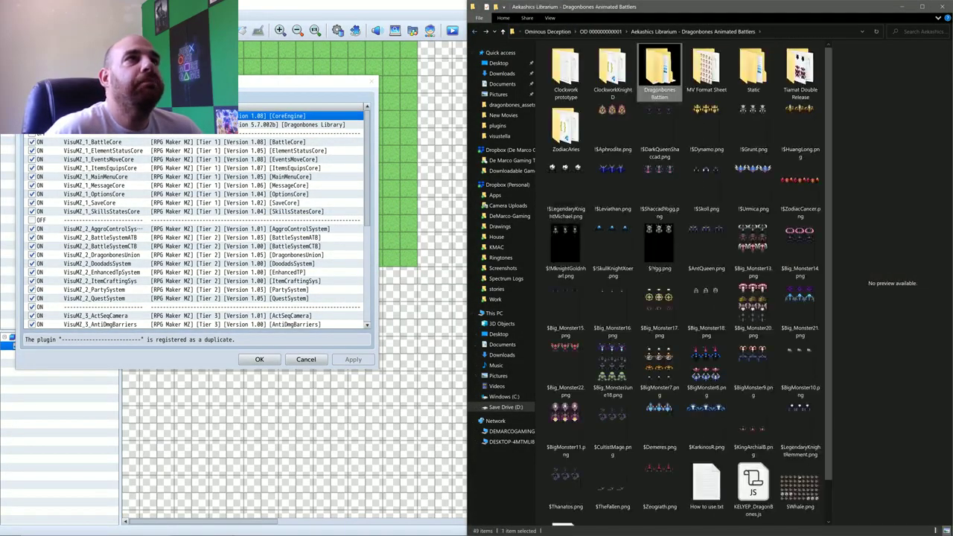
left_click(474, 31)
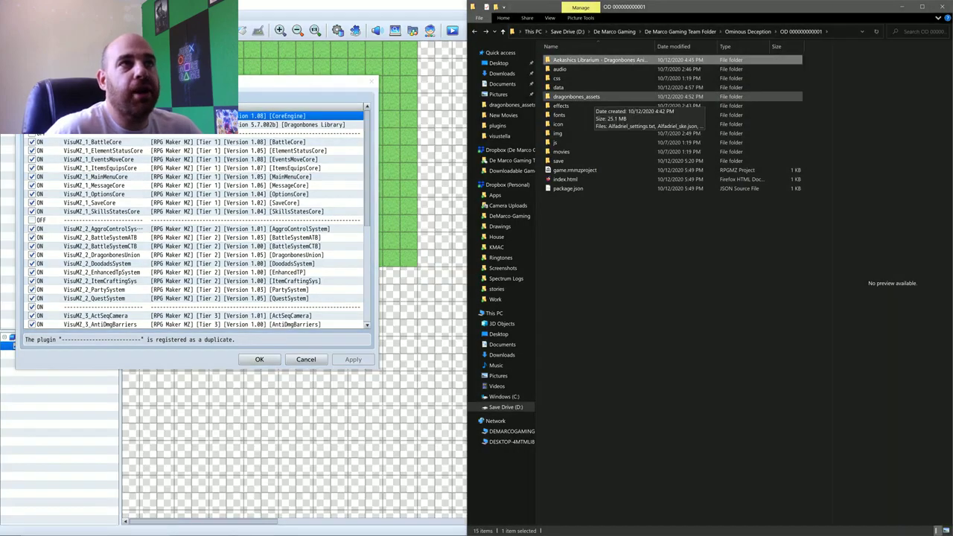
Step: Open the dragonbones_assets folder and select the Alfadriel_settings.txt file
double_click(577, 96)
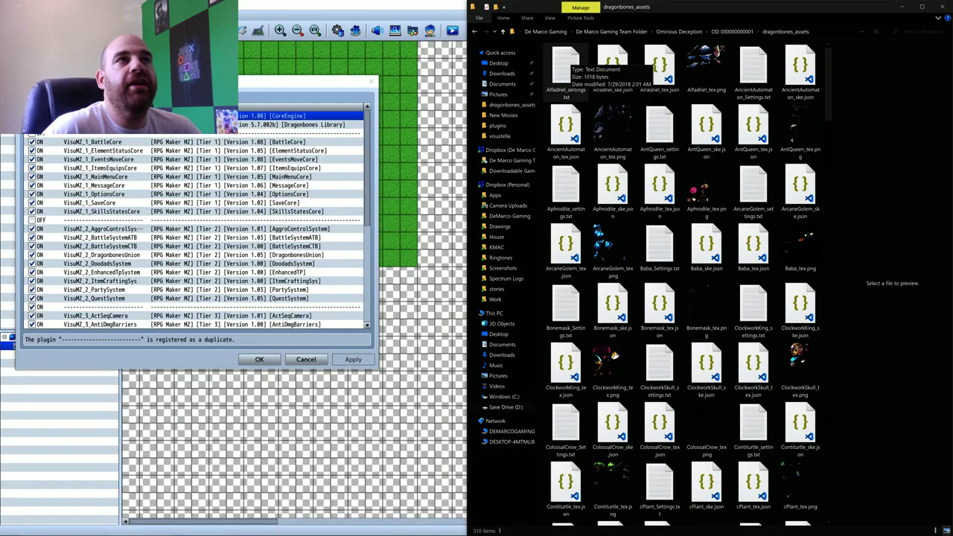
left_click(566, 63)
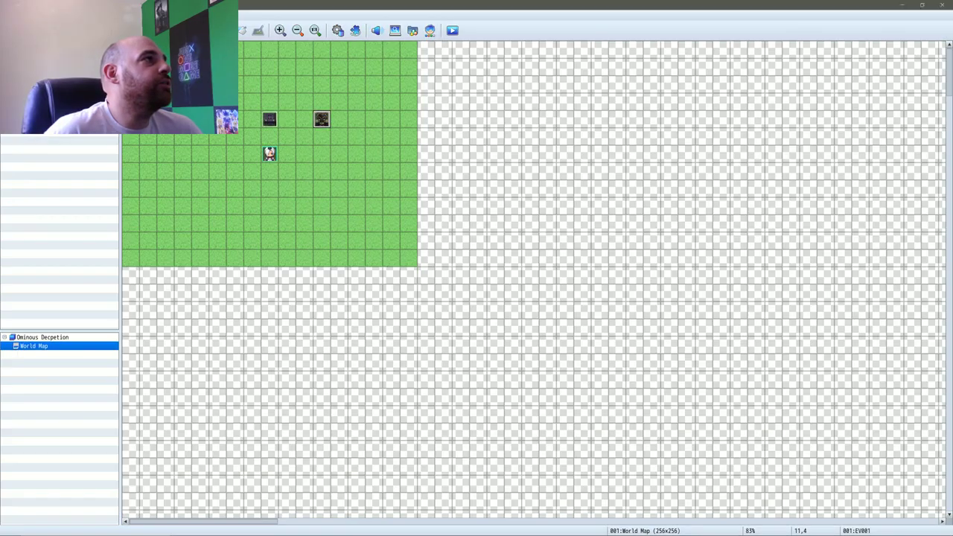
Step: Open the Alfadriel enemy in the database, browse the battler images and leave its image set to (None)
key("F9")
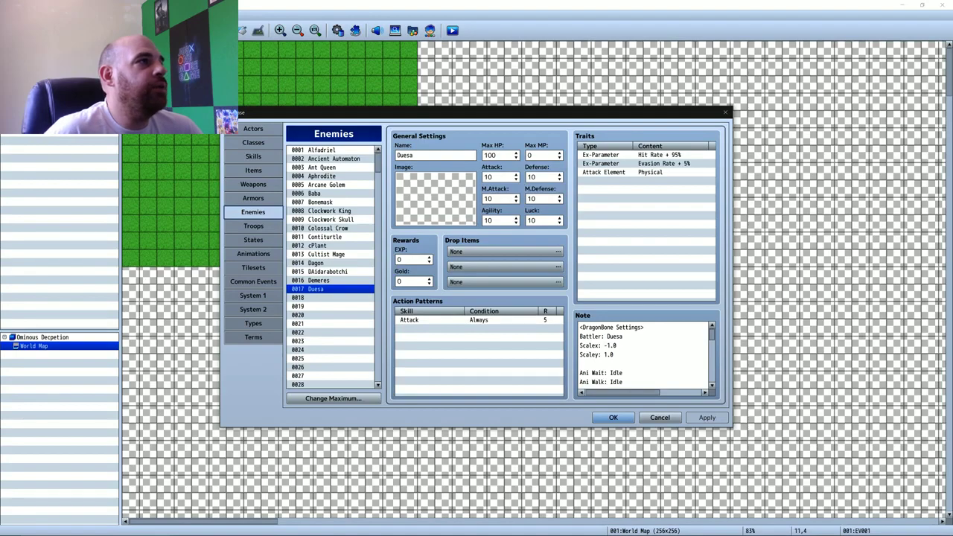
left_click(321, 151)
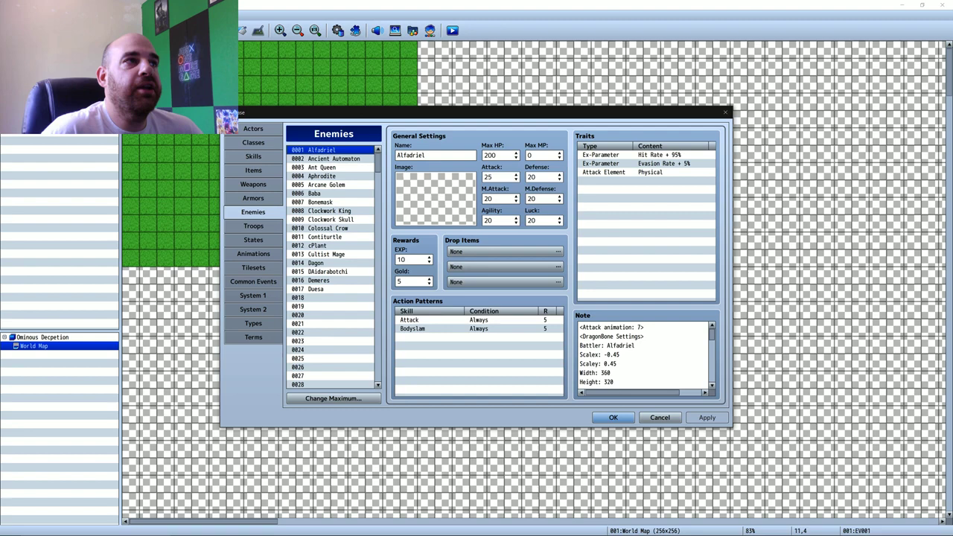
double_click(436, 198)
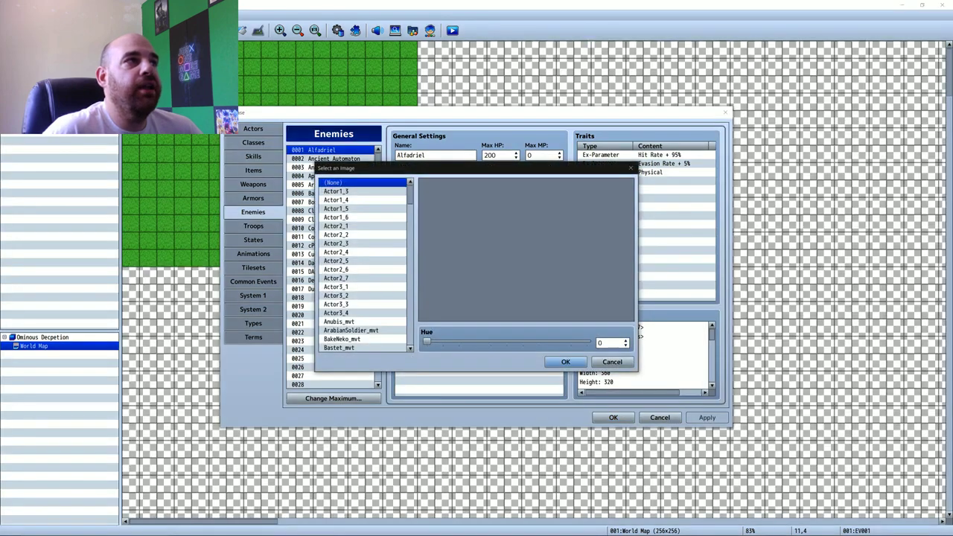
scroll(364, 264, "down", 15)
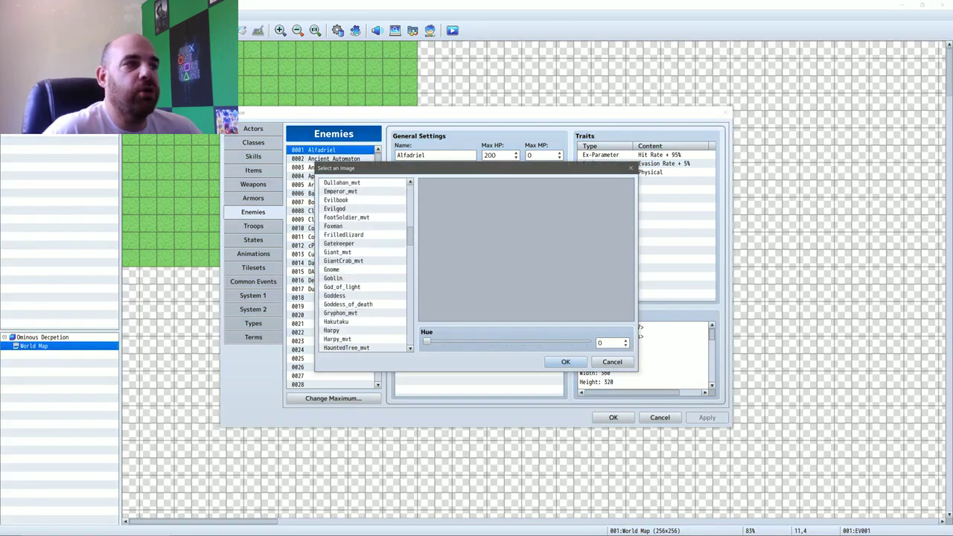
scroll(365, 264, "down", 10)
scroll(365, 264, "up", 18)
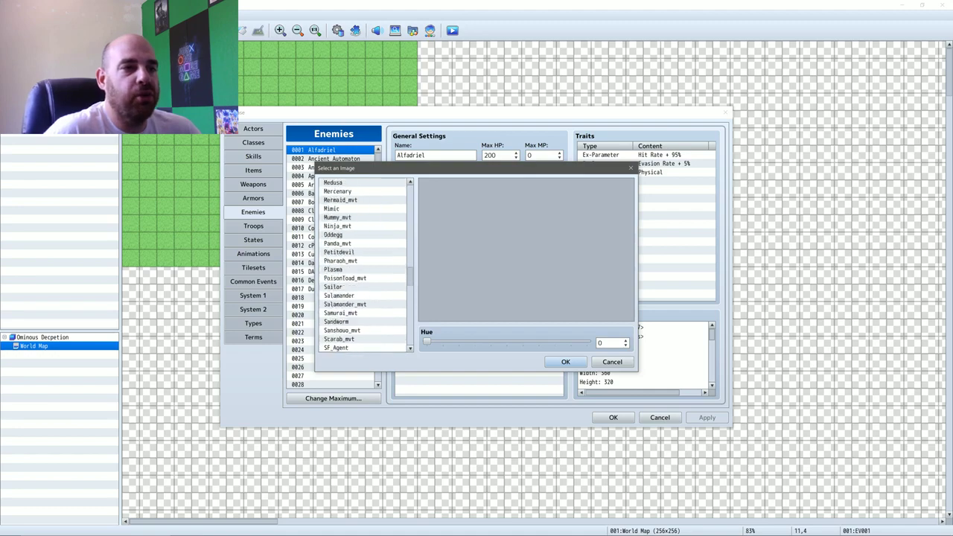
scroll(364, 264, "up", 8)
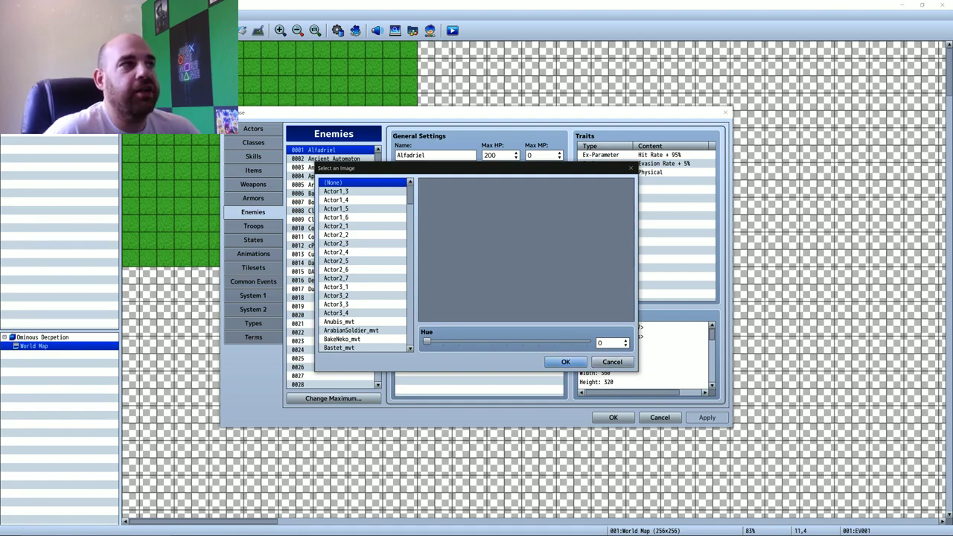
key("Return")
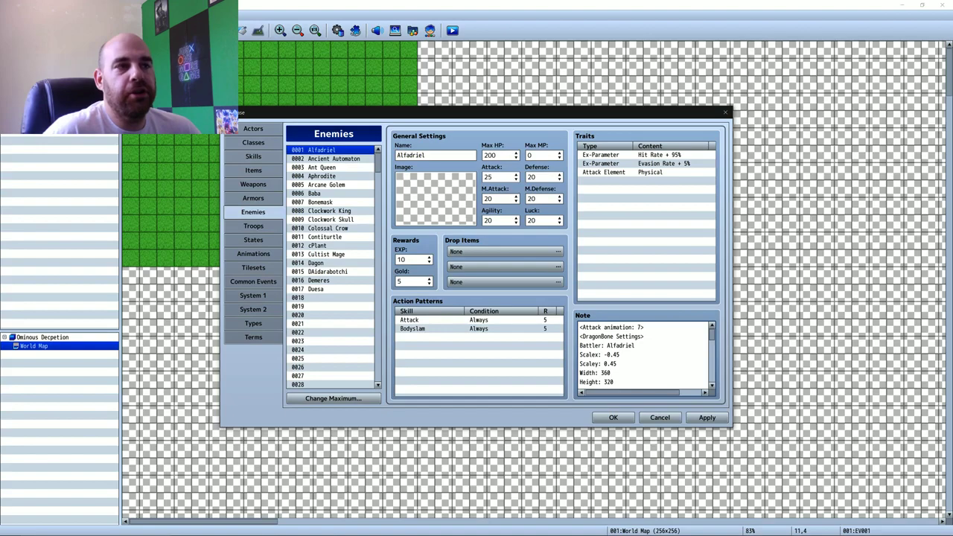
Step: Compare the Alfadriel enemy's note with the text of Alfadriel_settings.txt in the dragonbones_assets folder, and view the Ancient Automaton enemy
left_click(619, 355)
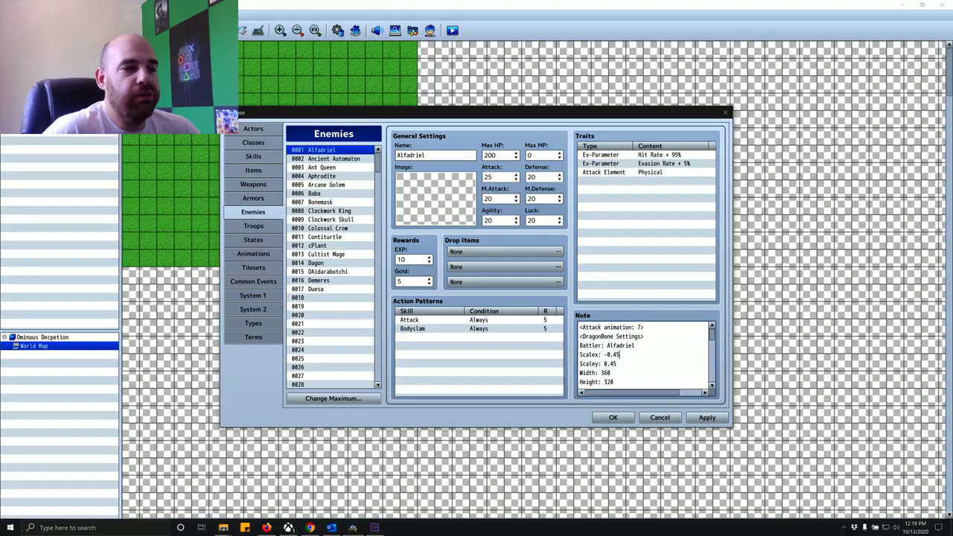
mouse_move(332, 527)
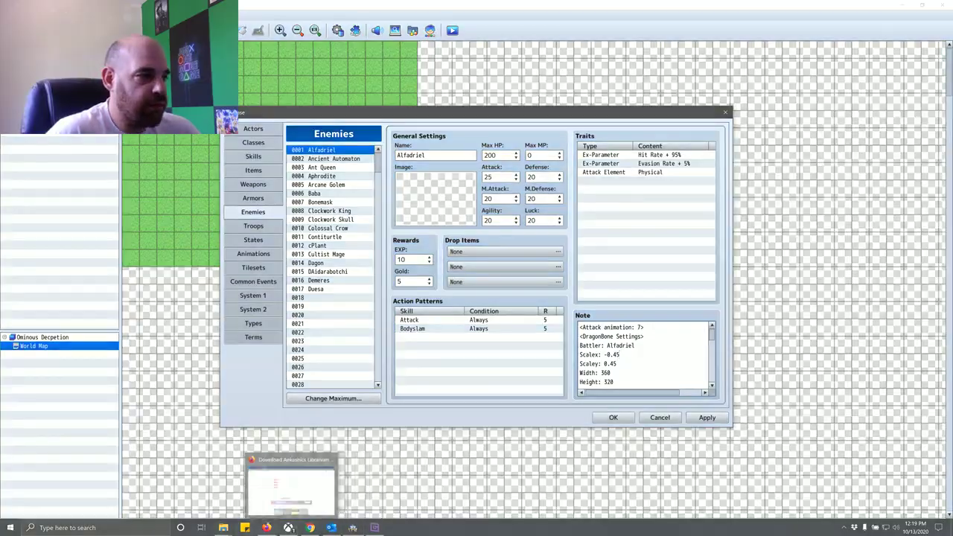
mouse_move(222, 527)
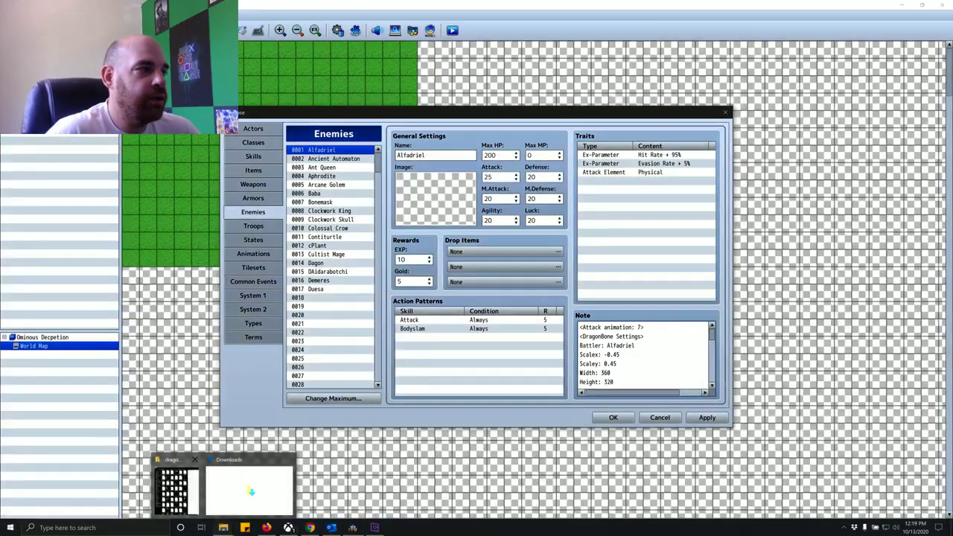
left_click(175, 490)
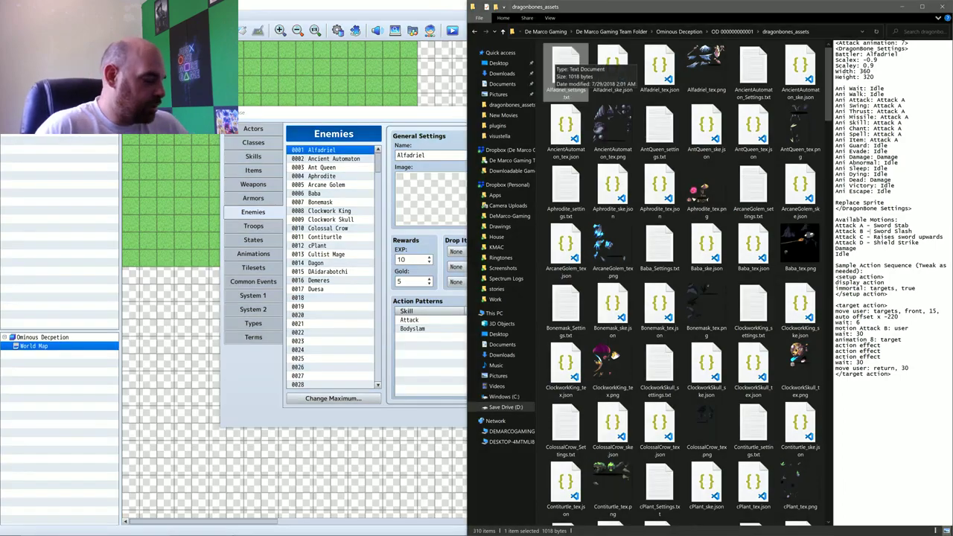
key("ctrl+a")
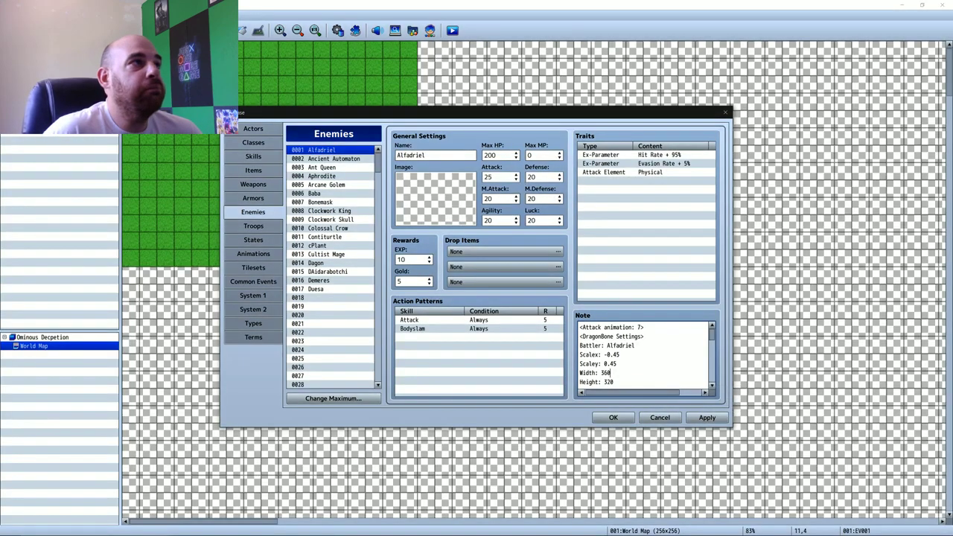
left_click(333, 158)
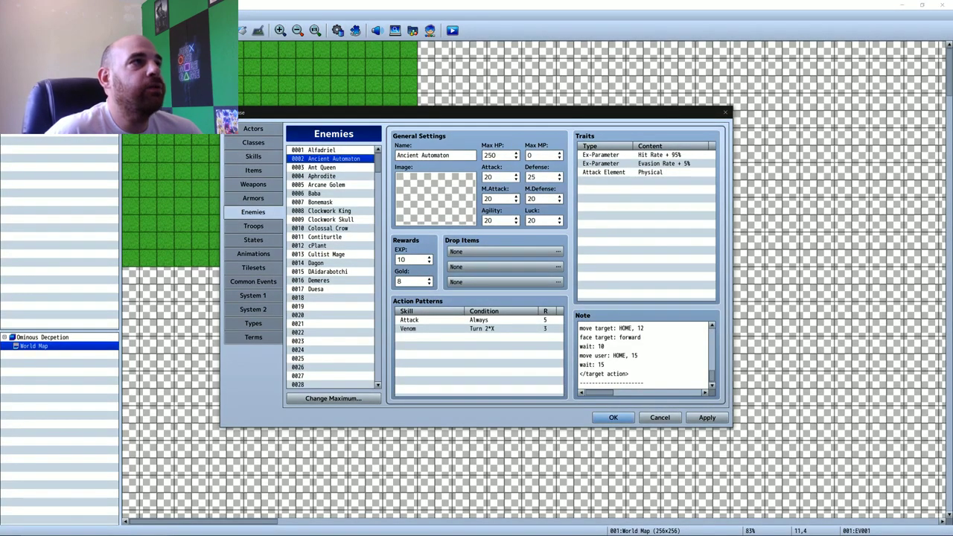
Step: Run a battle test of the Duesa troop to view its animated battler, and close the test
left_click(253, 226)
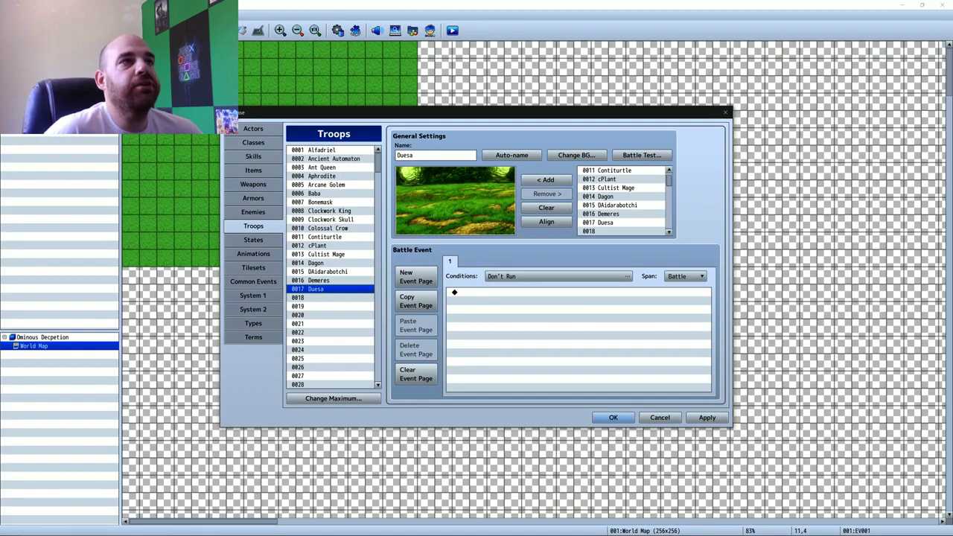
left_click(642, 155)
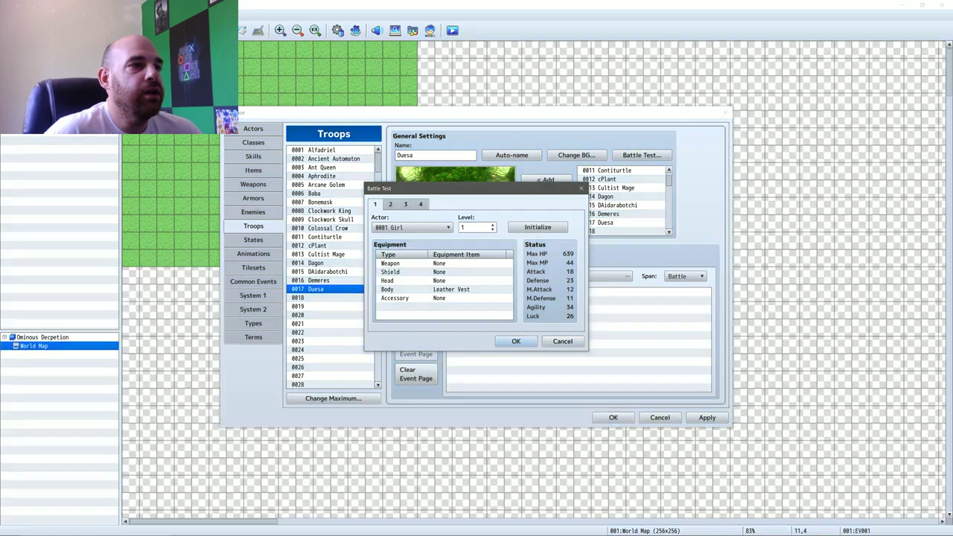
left_click(516, 341)
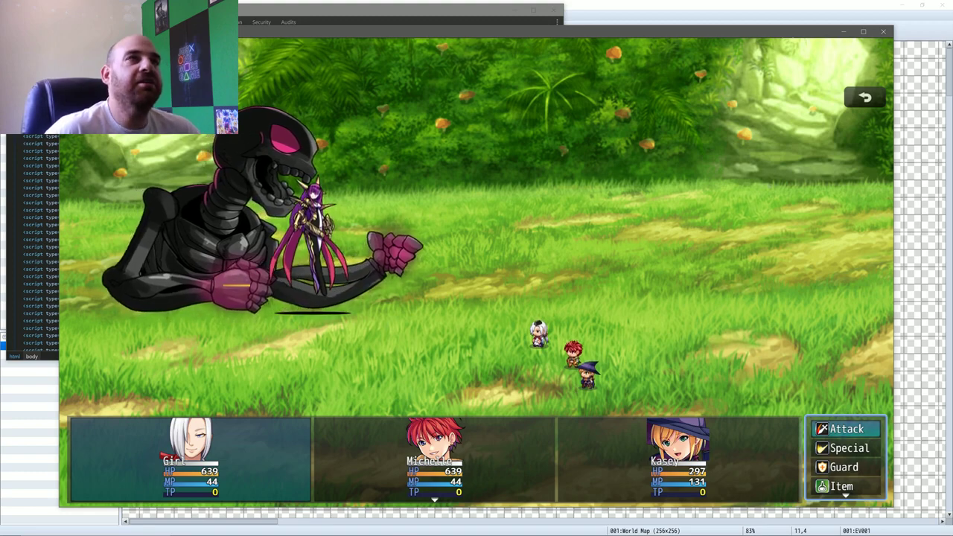
key("alt+F4")
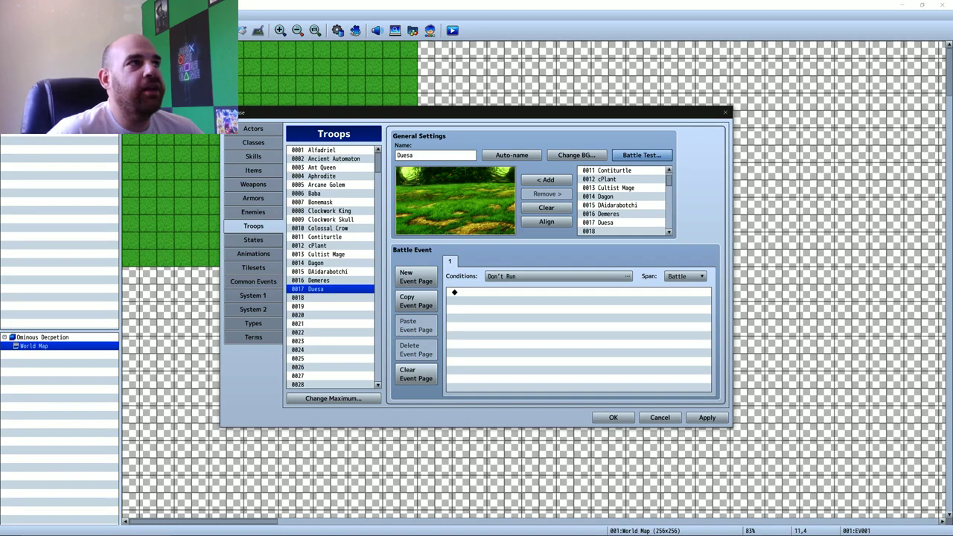
Step: Check the Alfadriel enemy entry and start a battle test of the Alfadriel troop
left_click(313, 149)
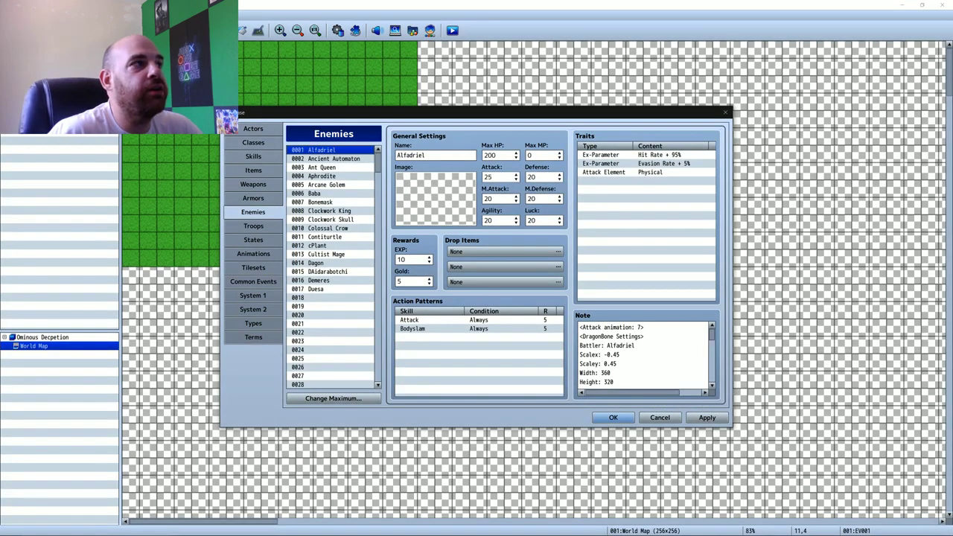
left_click(253, 225)
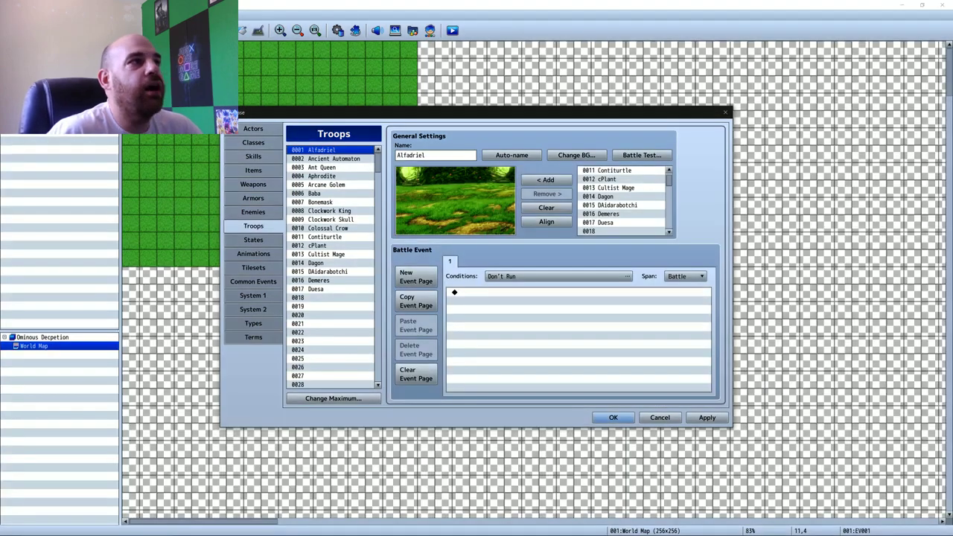
left_click(334, 159)
left_click(322, 149)
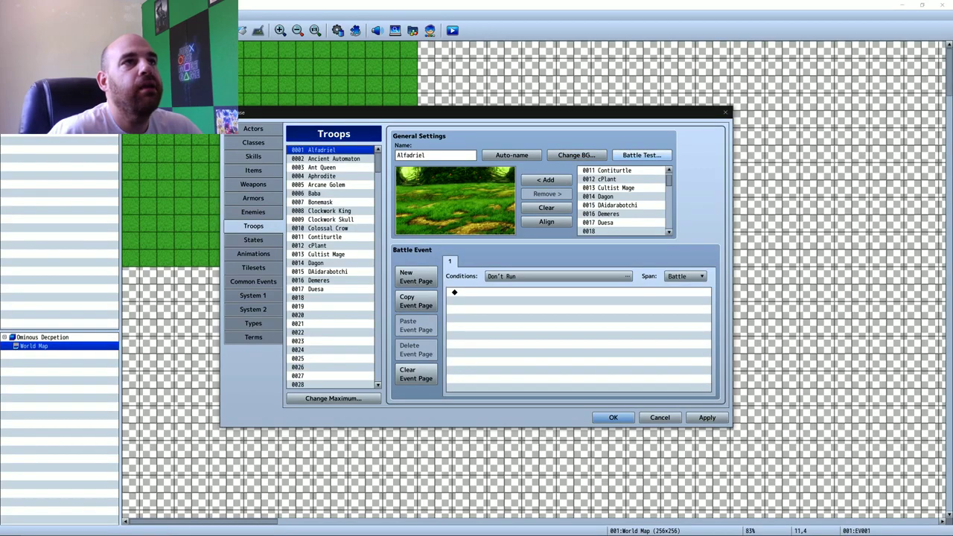
left_click(641, 155)
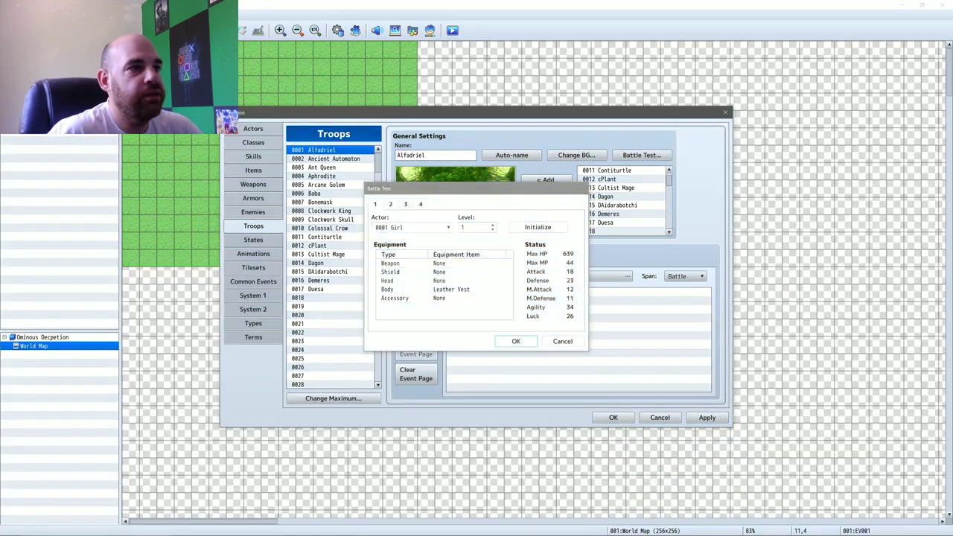
left_click(516, 341)
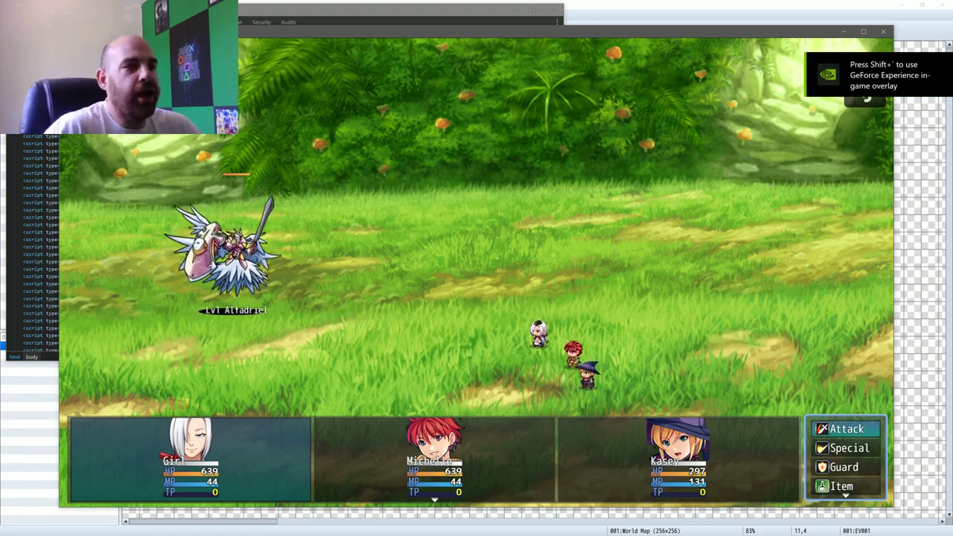
Step: Attack Alfadriel with the party in the battle test, and close the test window
key("Return")
key("Return")
key("Return")
key("Return")
key("Return")
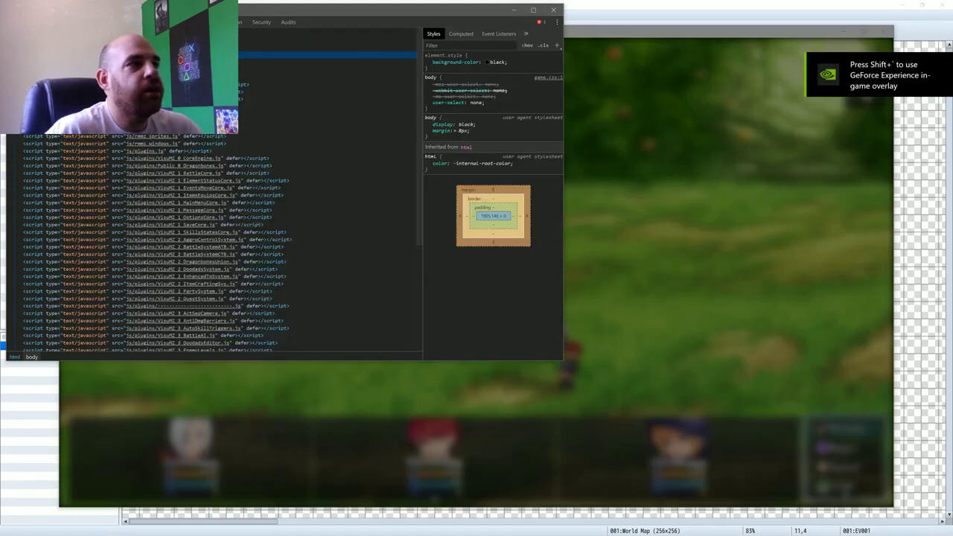
key("alt+Tab")
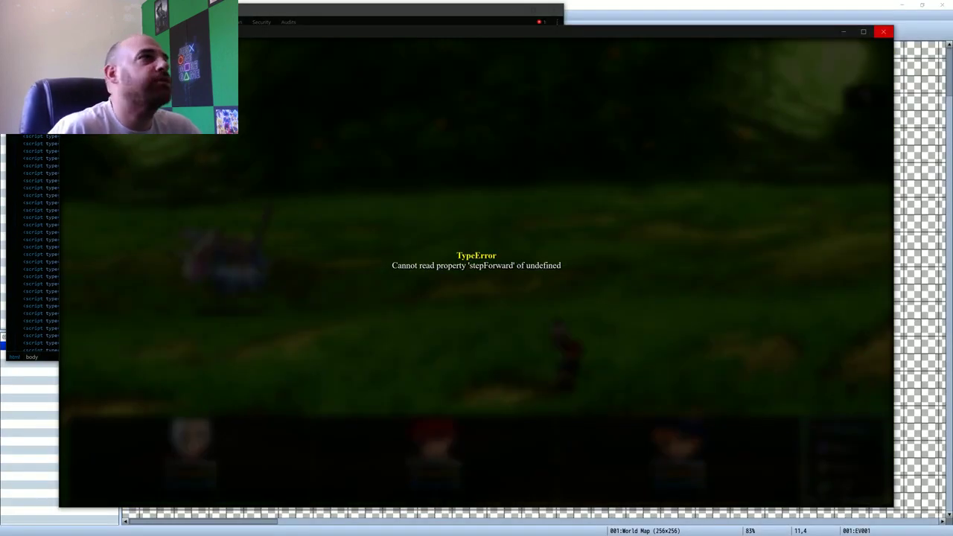
left_click(883, 31)
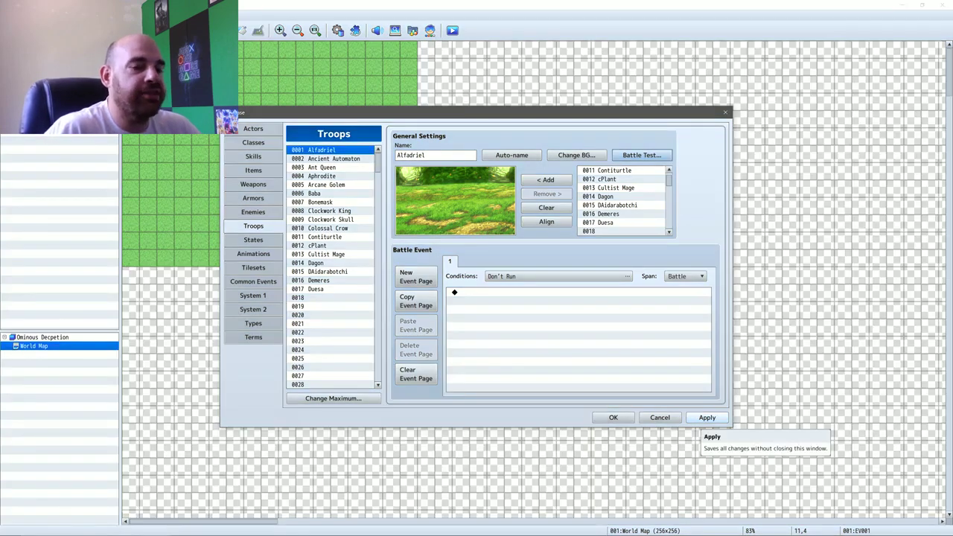
Step: Apply the database changes, close the database and start a playtest with the game changes saved
left_click(707, 417)
left_click(614, 417)
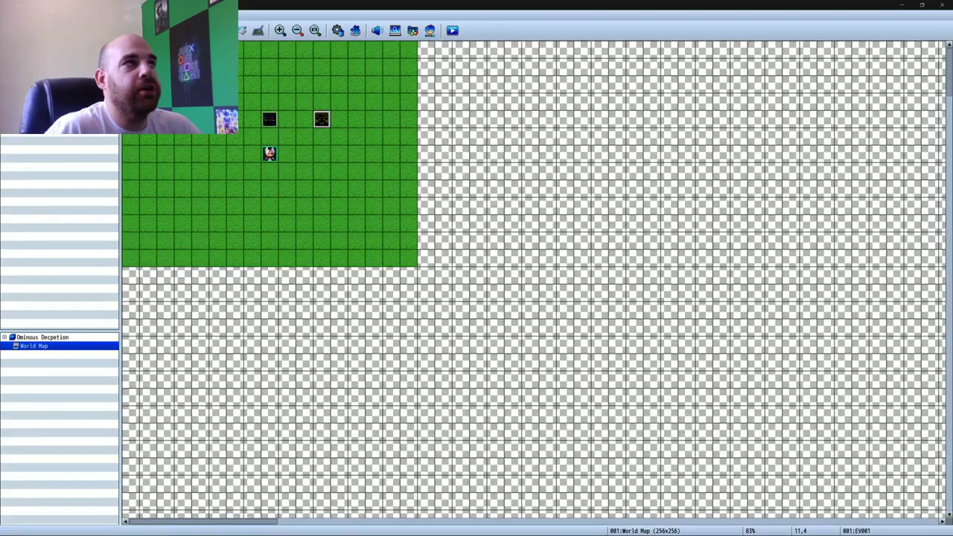
left_click(452, 30)
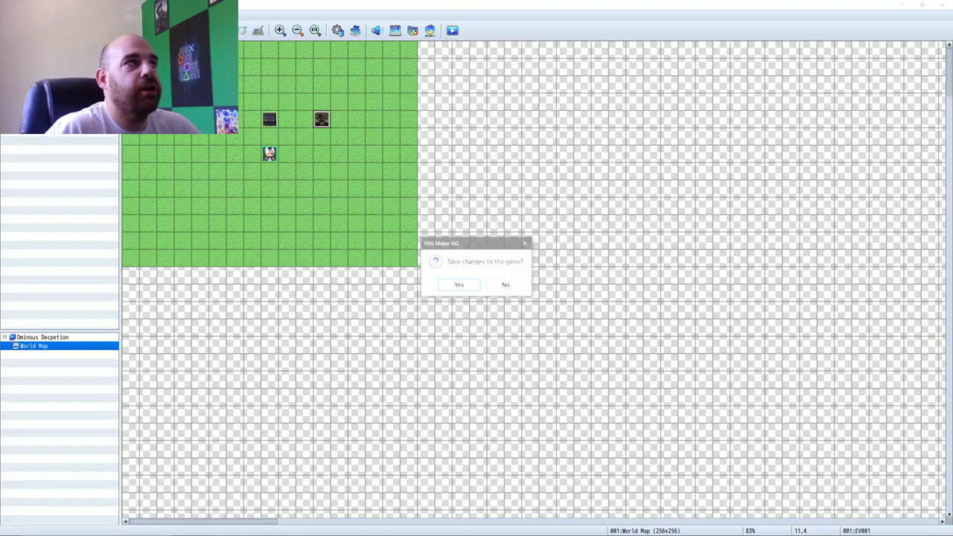
key("Return")
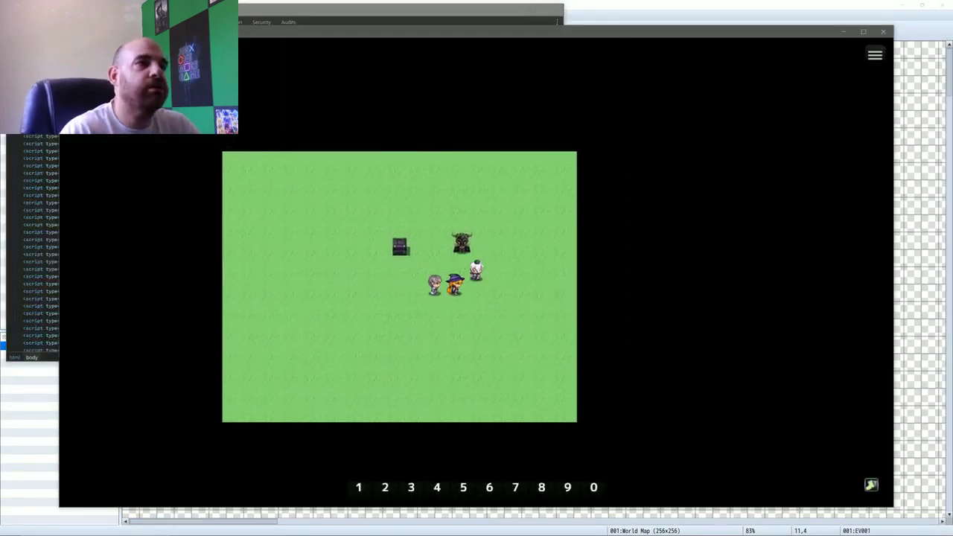
Step: Walk the party around the map into a random battle and attack the Ancient Automaton
key("Left")
key("Down")
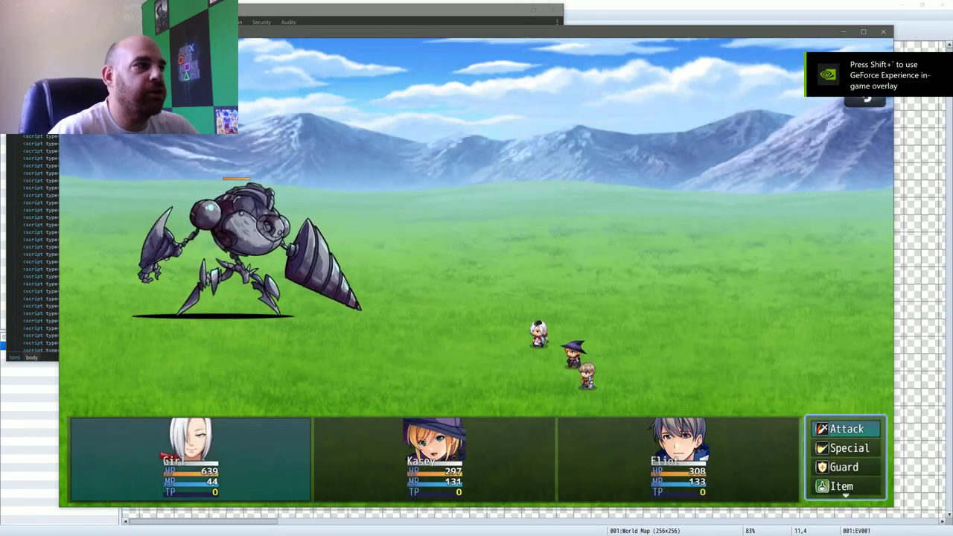
key("Return")
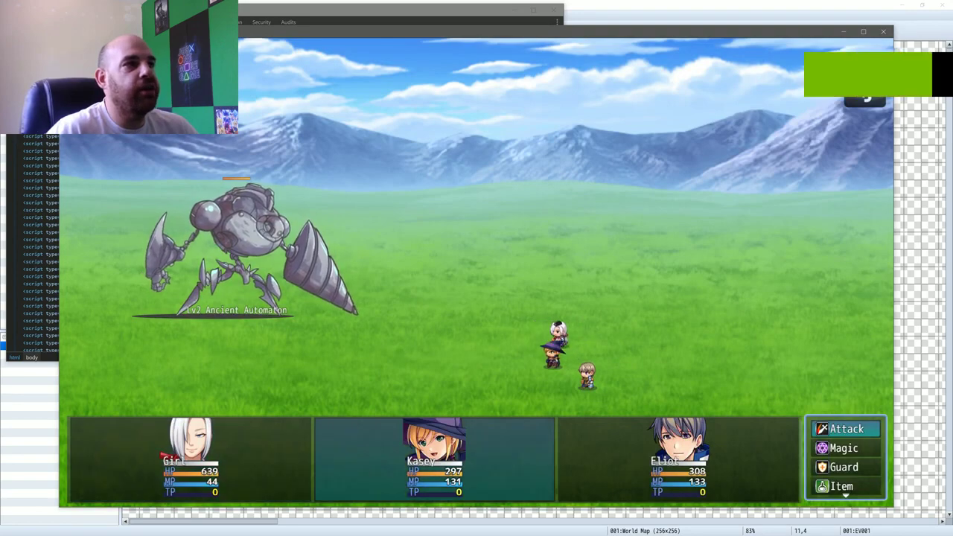
key("Return")
key("Return")
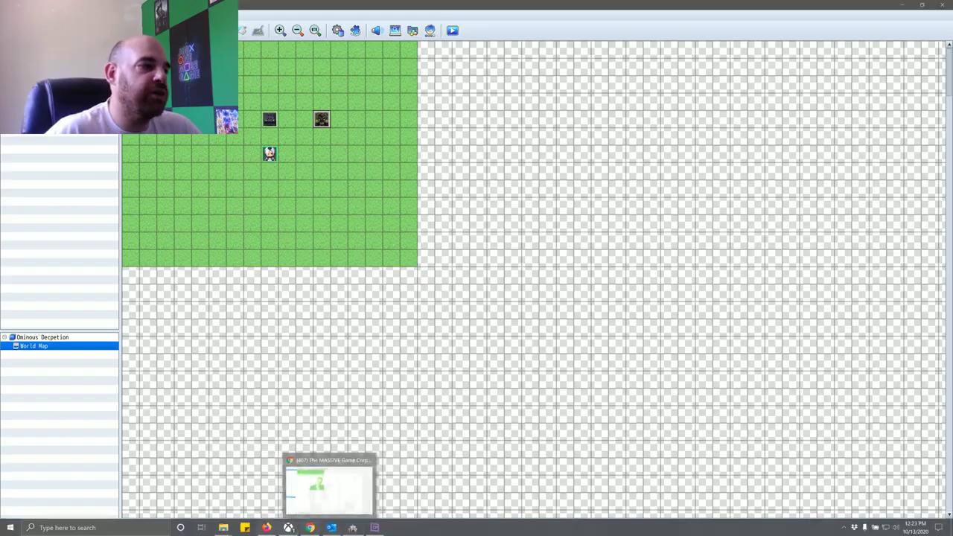
Step: Reopen the database and examine the DragonBone settings in the Alfadriel enemy's note
mouse_move(267, 528)
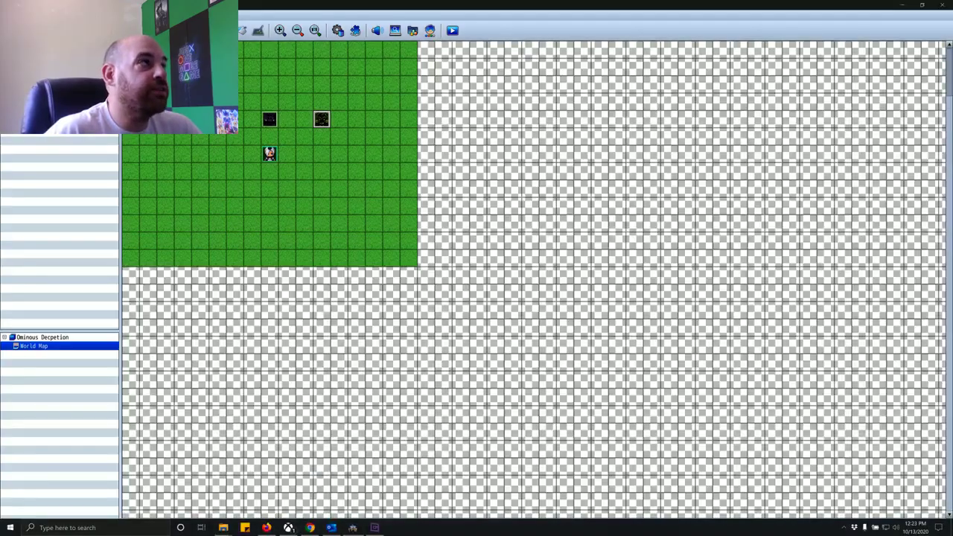
key("F9")
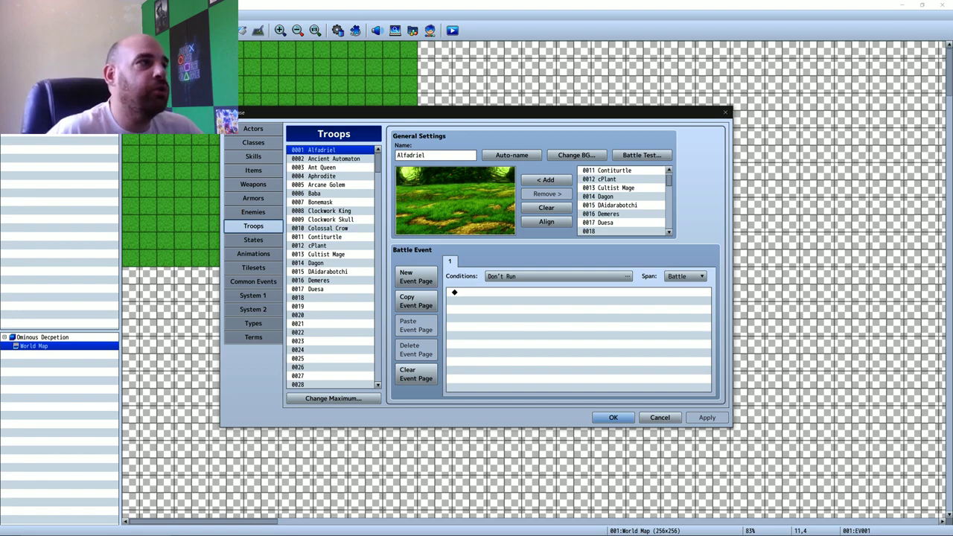
left_click(253, 212)
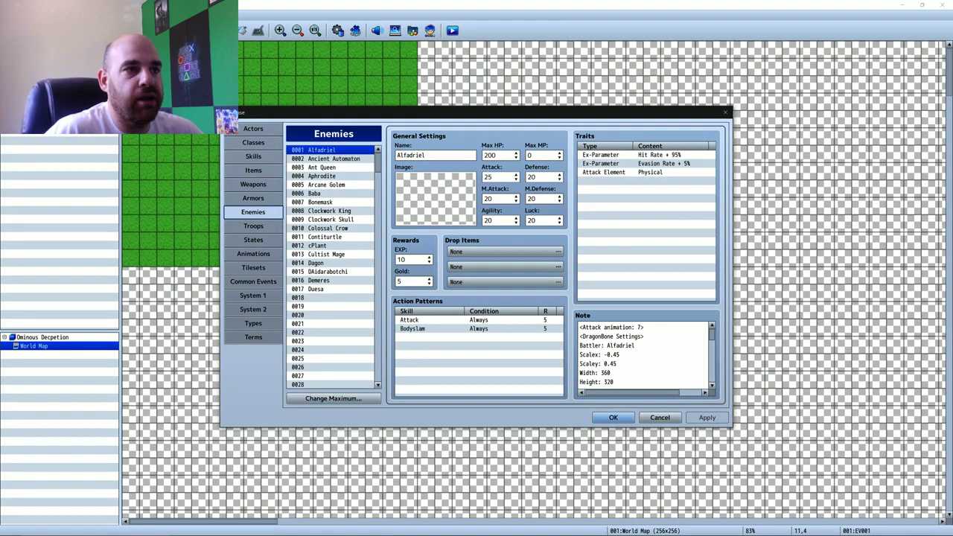
scroll(645, 356, "down", 1)
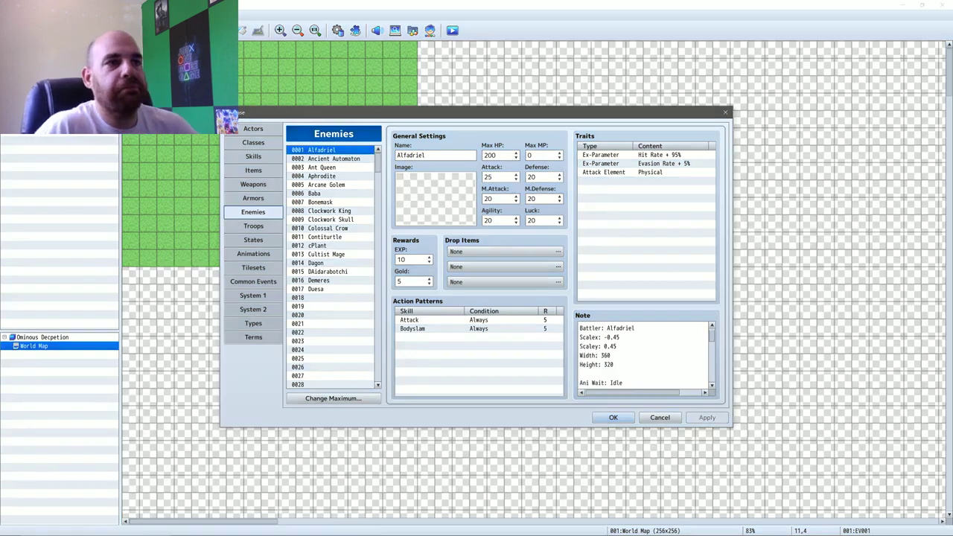
Step: Examine the wait, walk, attack and skill animation assignments in the Alfadriel enemy's note
scroll(644, 356, "down", 3)
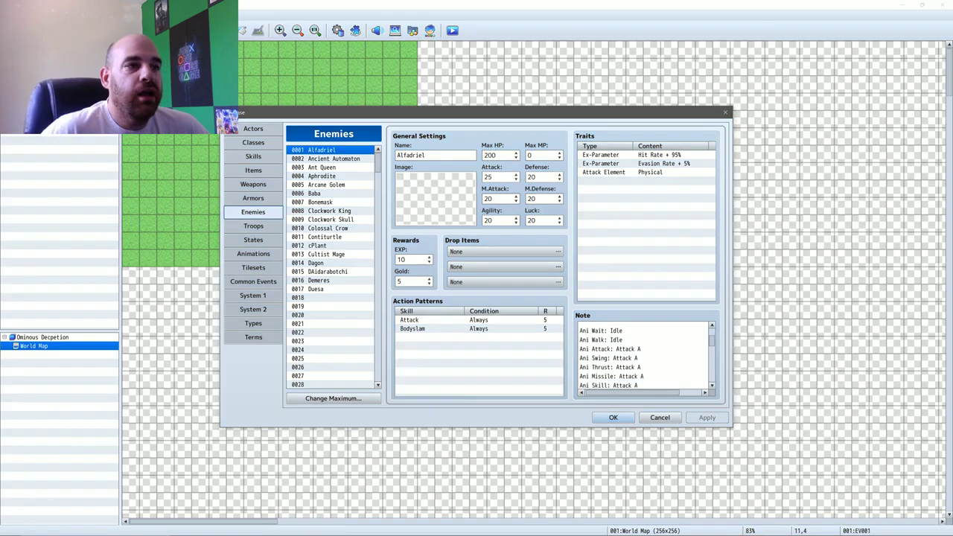
scroll(645, 356, "down", 2)
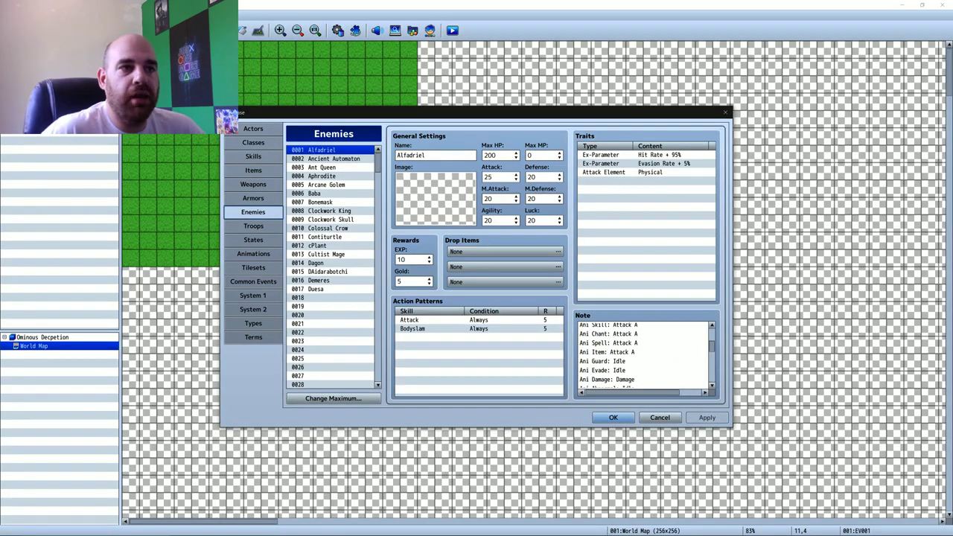
scroll(644, 356, "up", 3)
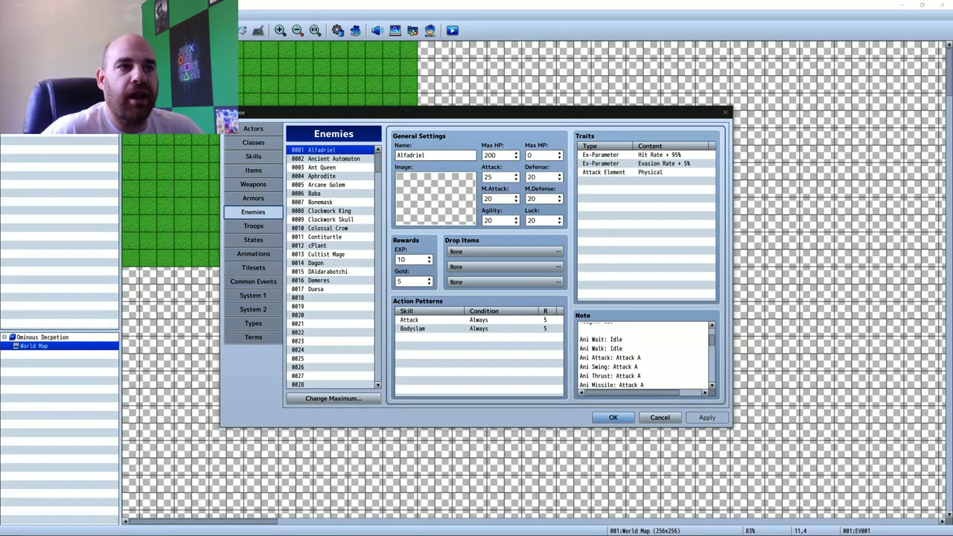
left_click_drag(610, 340, 638, 367)
scroll(637, 367, "down", 1)
scroll(638, 367, "down", 2)
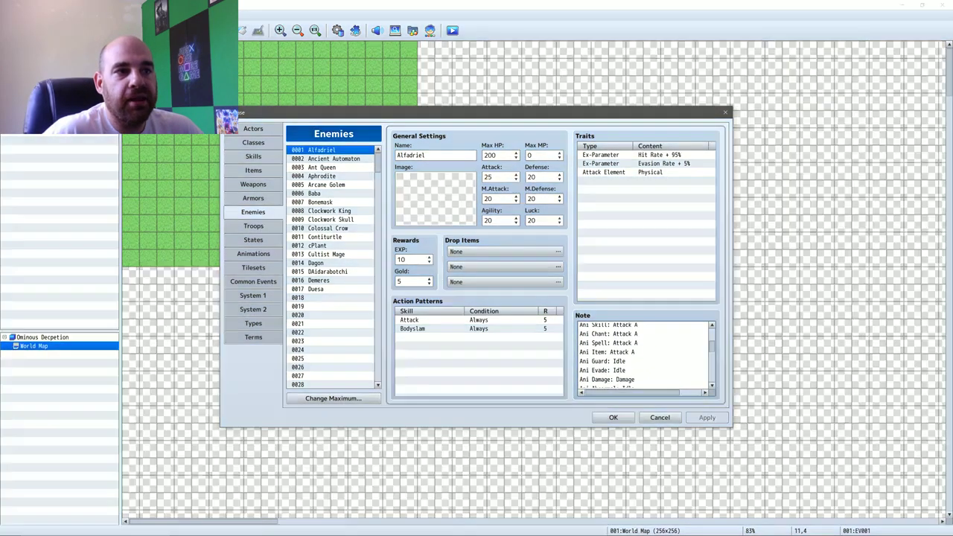
Step: Examine the Ani Damage, Abnormal, Sleep, Dying and Dead animation assignments in Alfadriel's note
left_click_drag(619, 380, 635, 380)
scroll(638, 367, "down", 1)
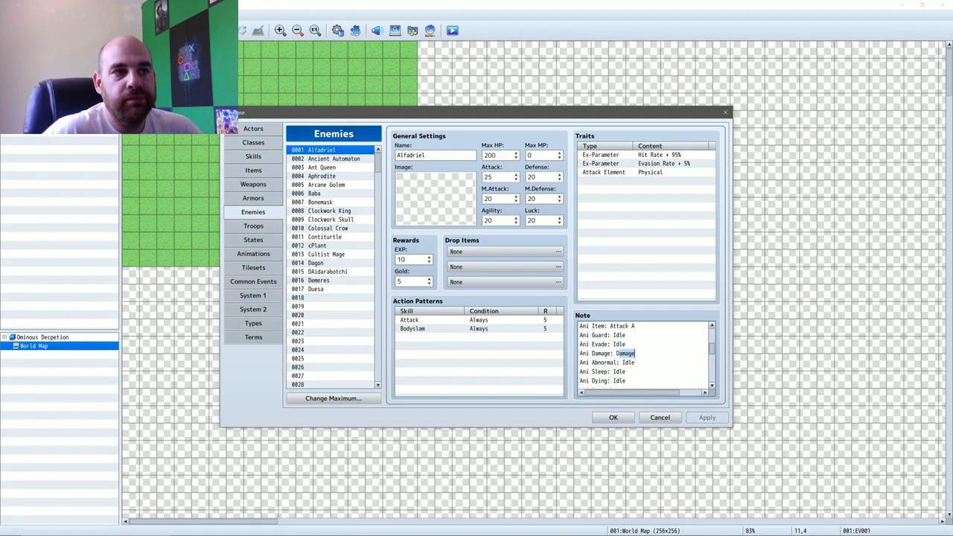
scroll(644, 356, "down", 1)
scroll(645, 355, "up", 1)
scroll(645, 356, "down", 1)
scroll(645, 355, "up", 1)
scroll(644, 356, "up", 3)
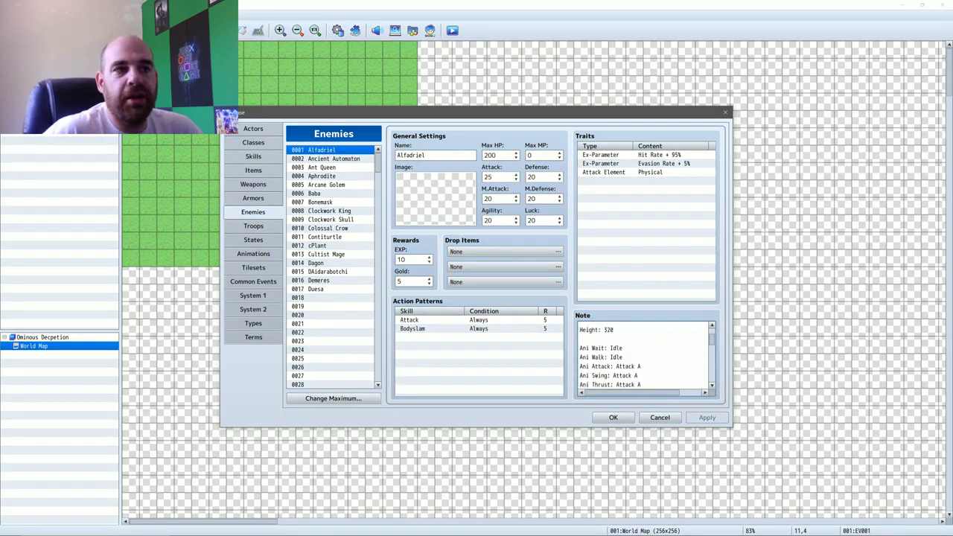
scroll(645, 356, "down", 4)
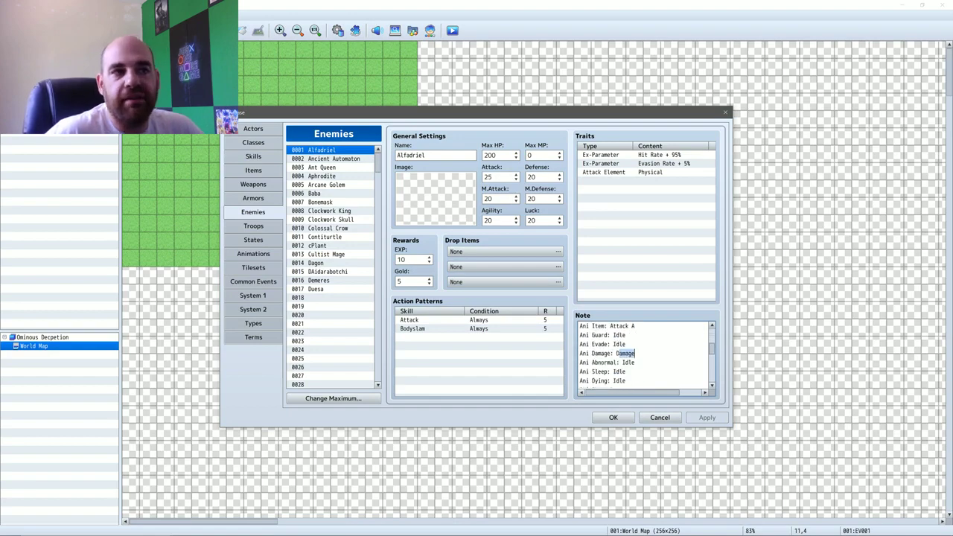
scroll(645, 356, "up", 1)
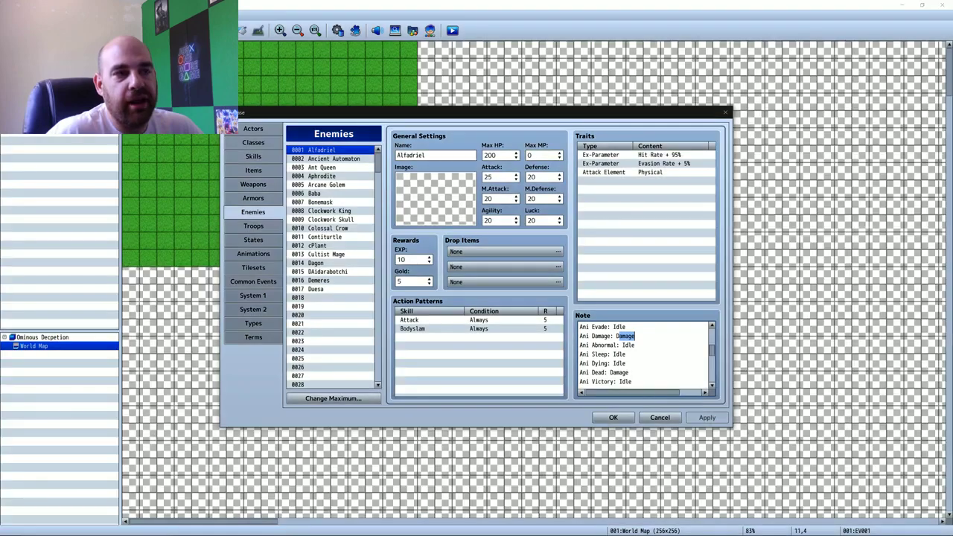
left_click_drag(629, 372, 609, 372)
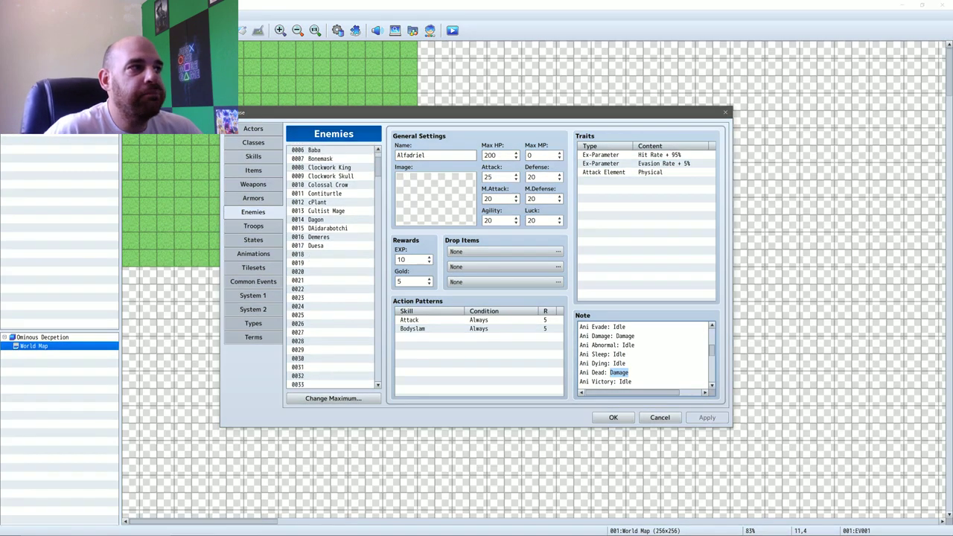
Step: Look through the whole enemy list down to entry 0300 and return to its beginning
scroll(333, 267, "down", 15)
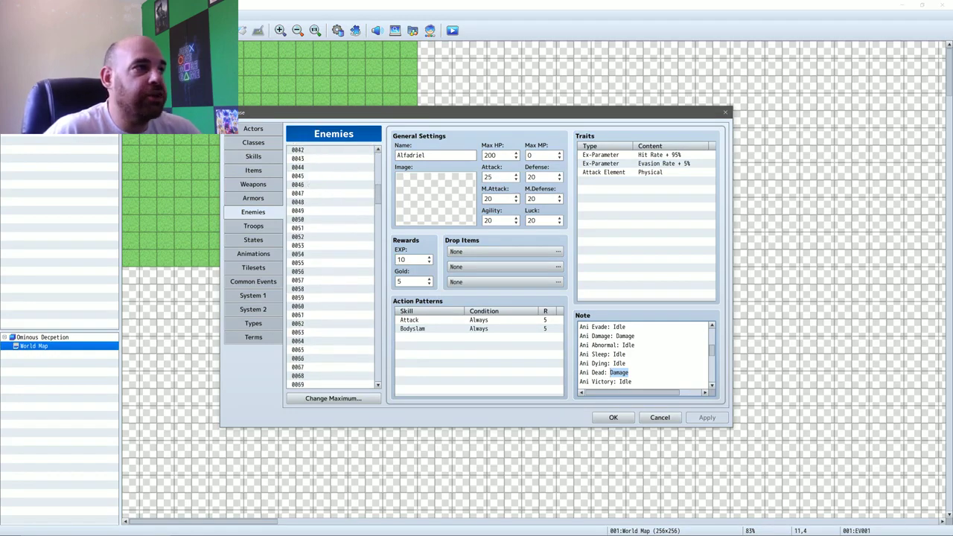
scroll(333, 266, "down", 15)
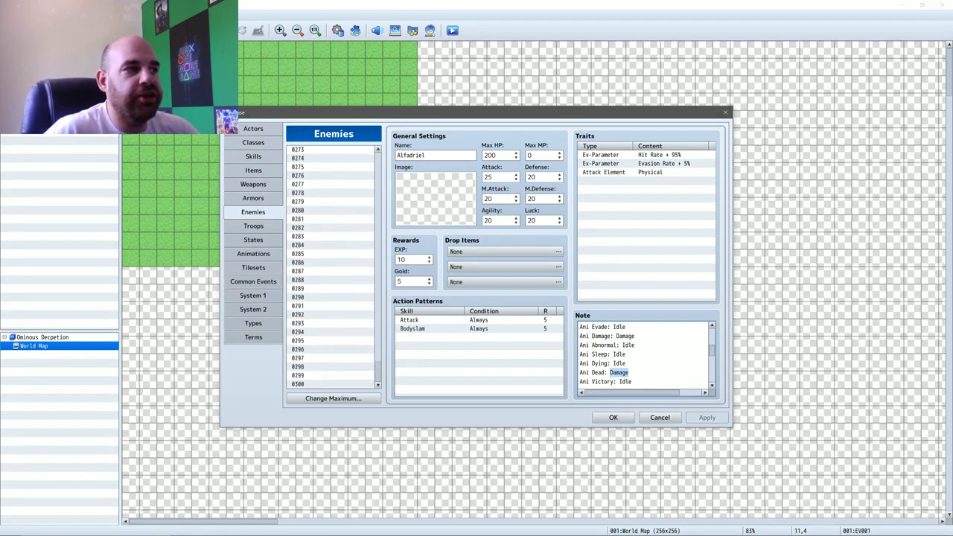
scroll(334, 266, "up", 20)
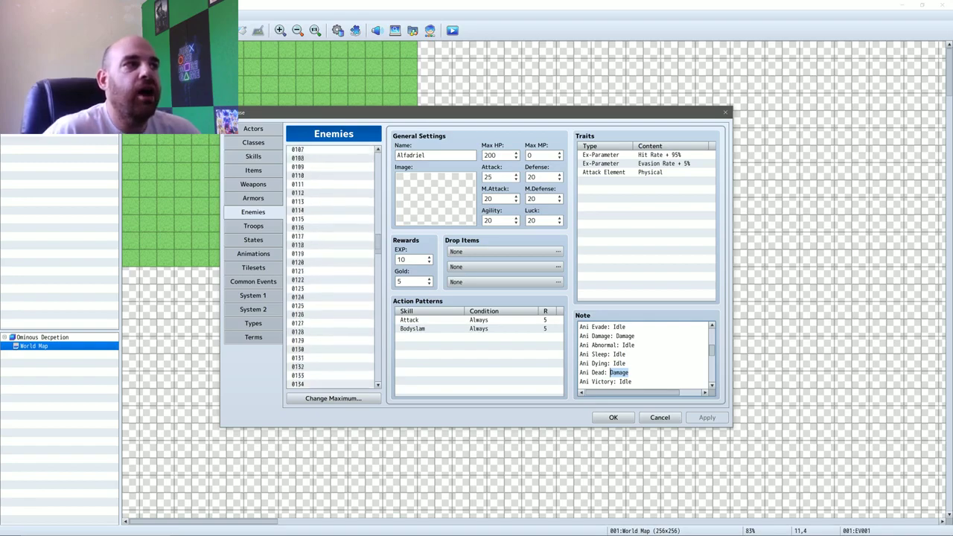
scroll(333, 267, "up", 20)
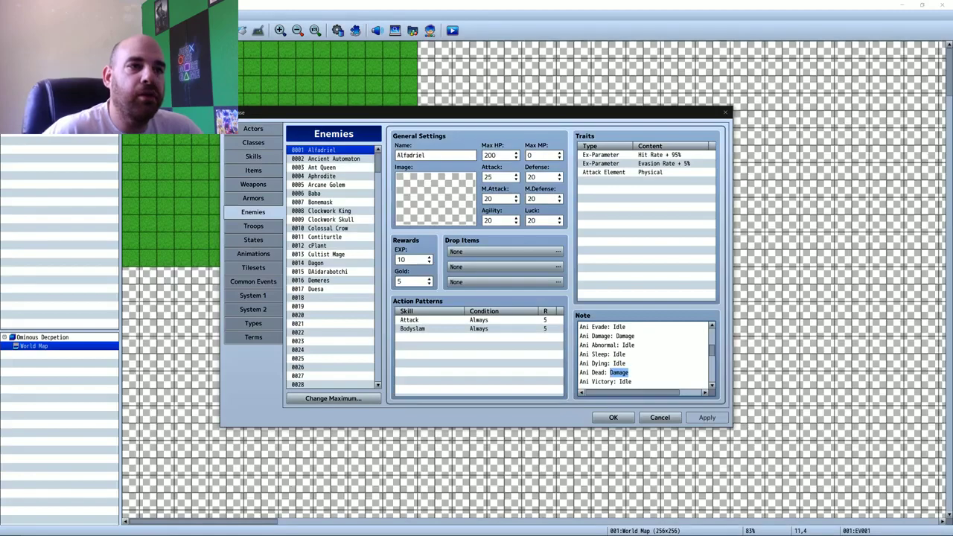
Step: Examine the Ani Victory, Ani Escape and Replace Sprite lines in Alfadriel's note and review the attack and spell assignments
scroll(645, 356, "down", 2)
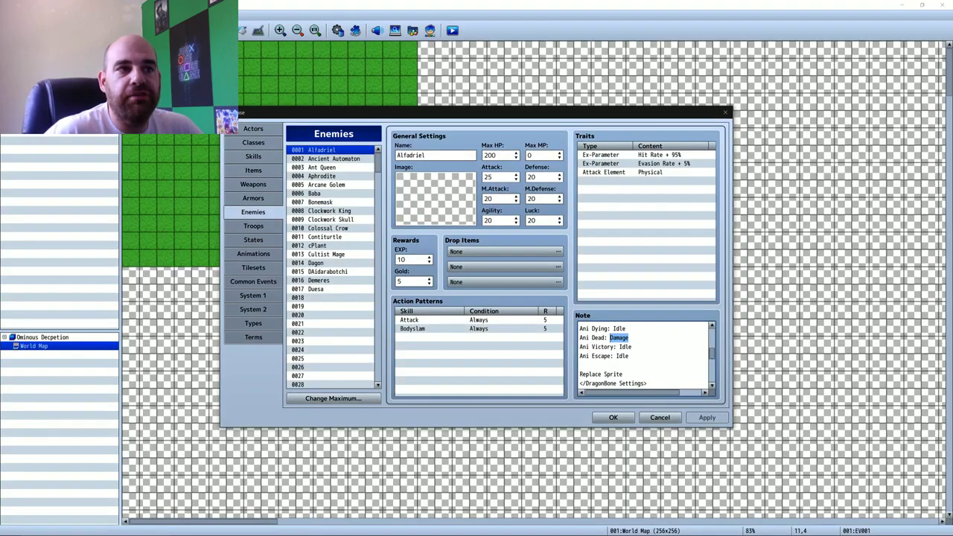
scroll(644, 356, "up", 1)
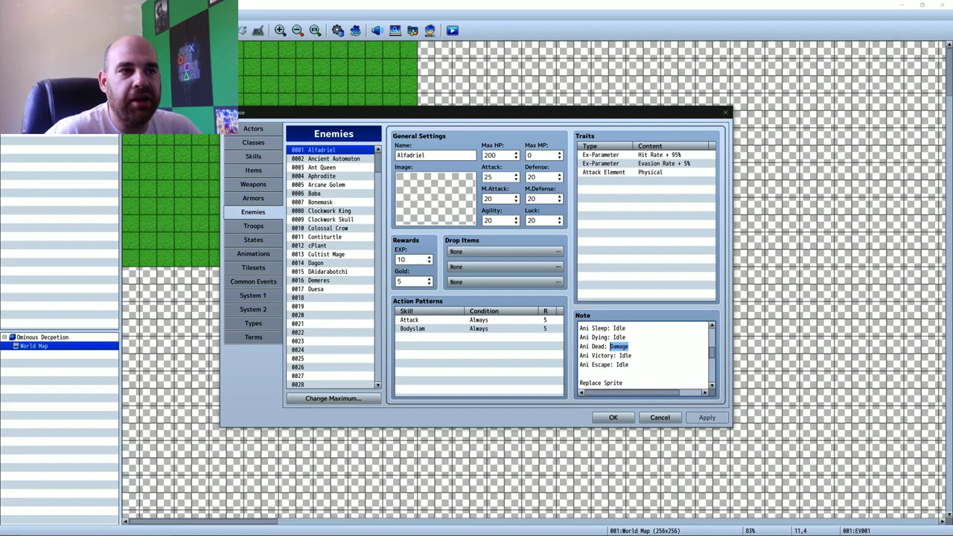
left_click_drag(631, 356, 616, 356)
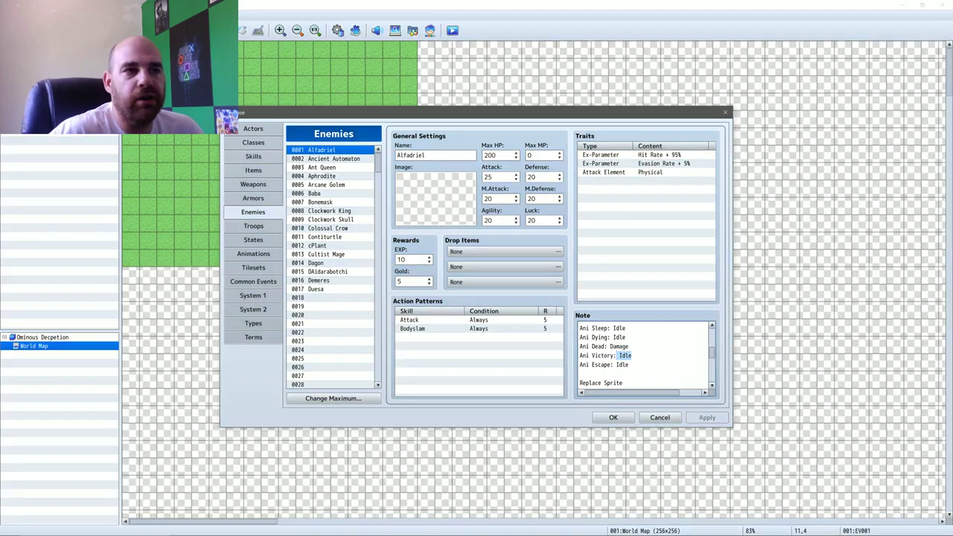
scroll(643, 358, "up", 6)
scroll(643, 357, "down", 7)
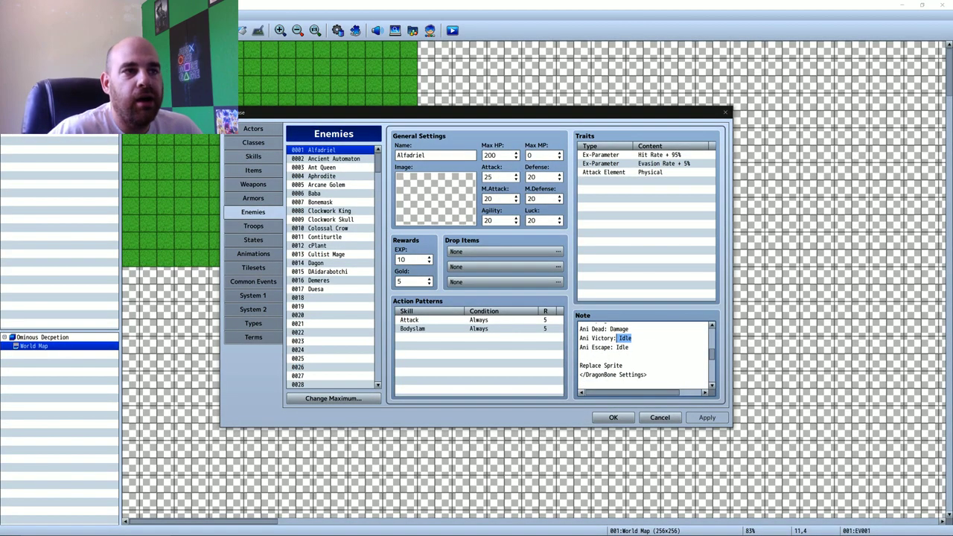
scroll(643, 357, "down", 3)
scroll(643, 357, "up", 4)
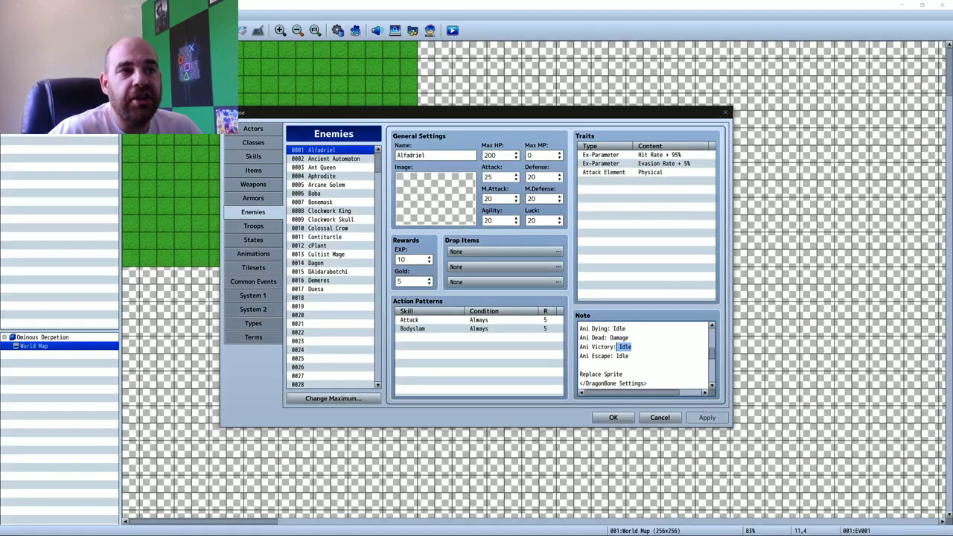
scroll(625, 347, "up", 3)
scroll(643, 355, "up", 4)
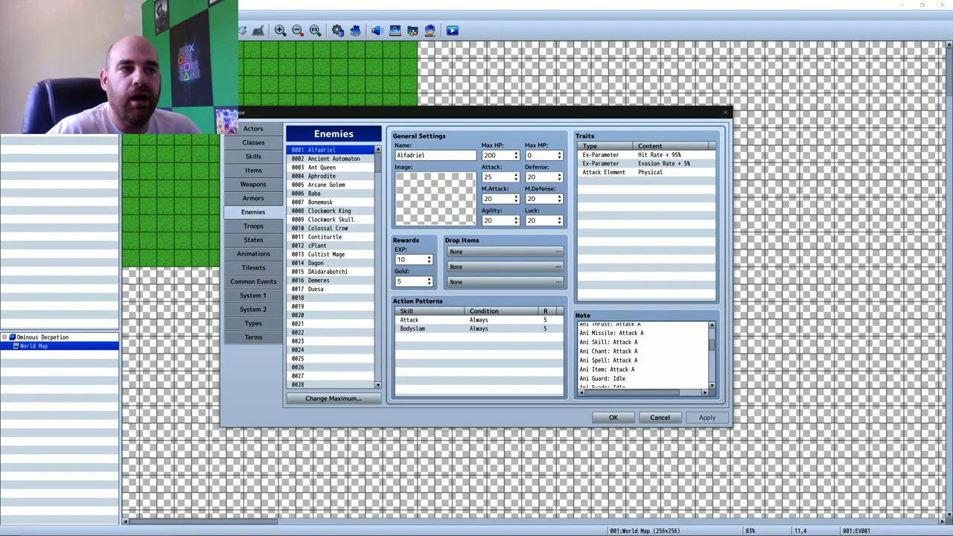
scroll(644, 356, "down", 3)
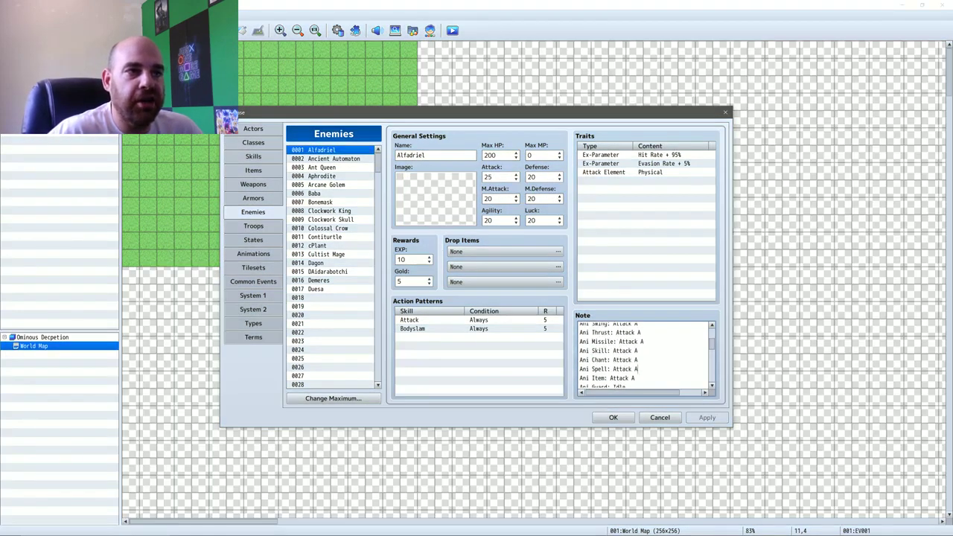
Step: Read the available motions and the sample action sequence at the end of Alfadriel's note
scroll(643, 356, "down", 5)
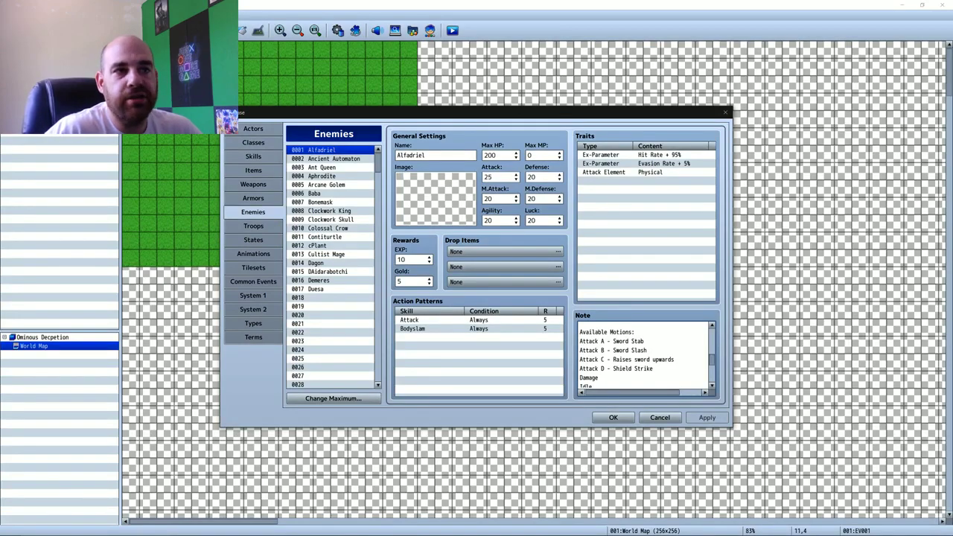
scroll(644, 356, "down", 1)
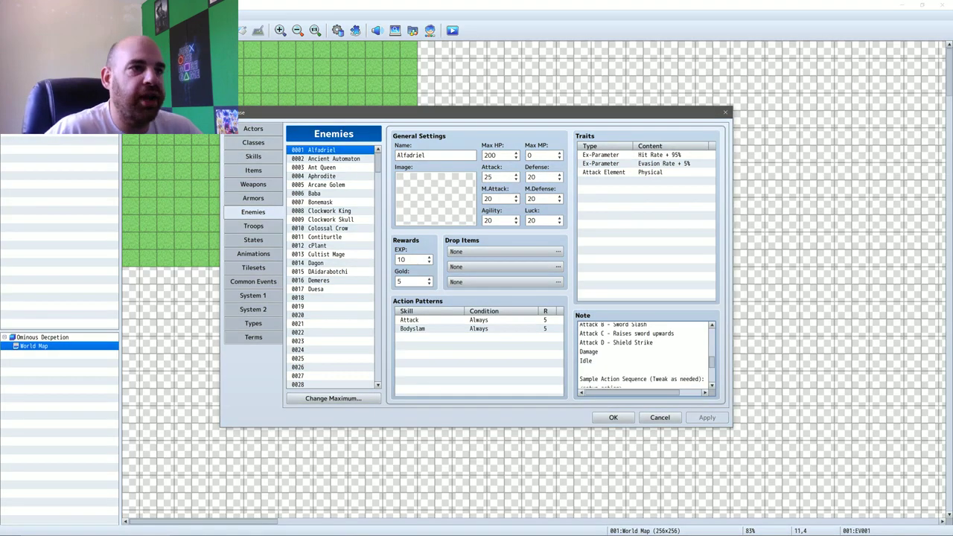
scroll(644, 356, "down", 1)
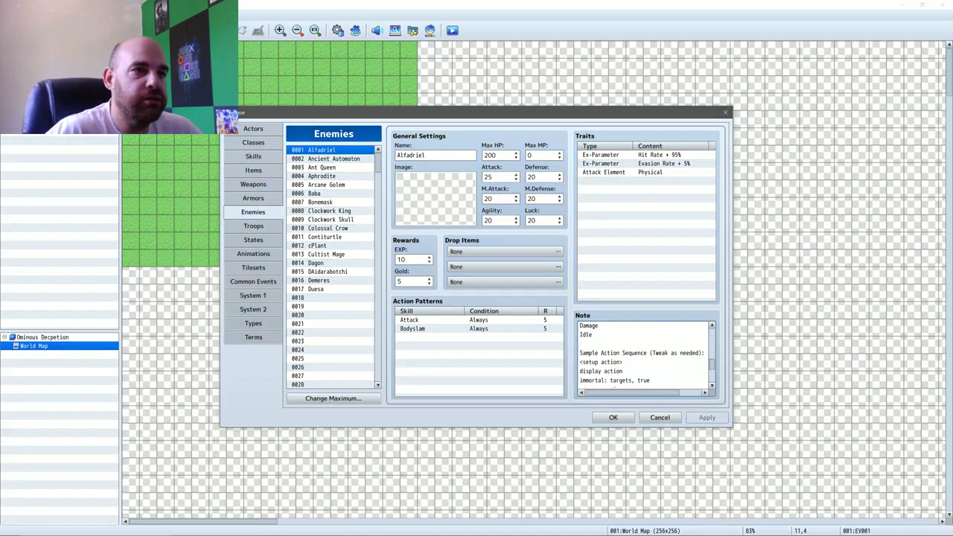
scroll(644, 356, "down", 2)
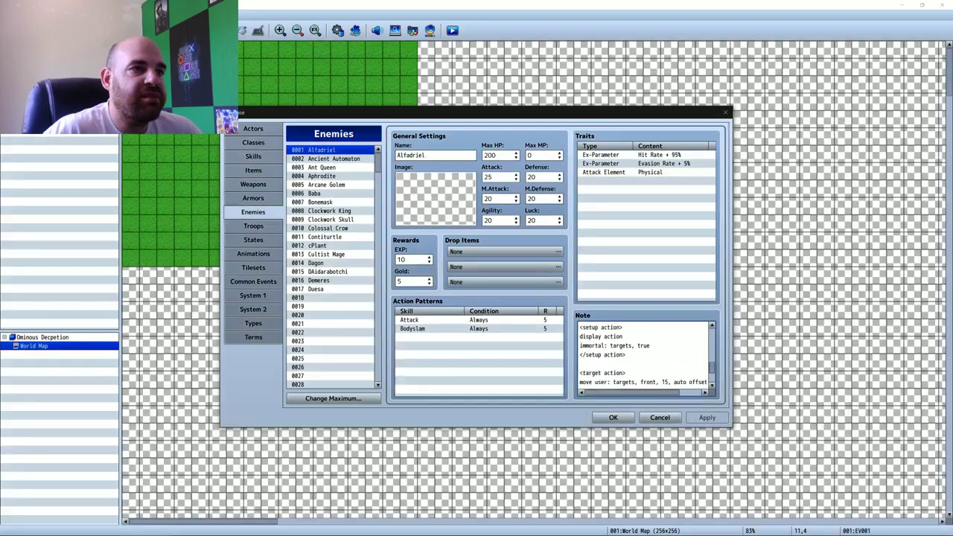
scroll(643, 356, "down", 2)
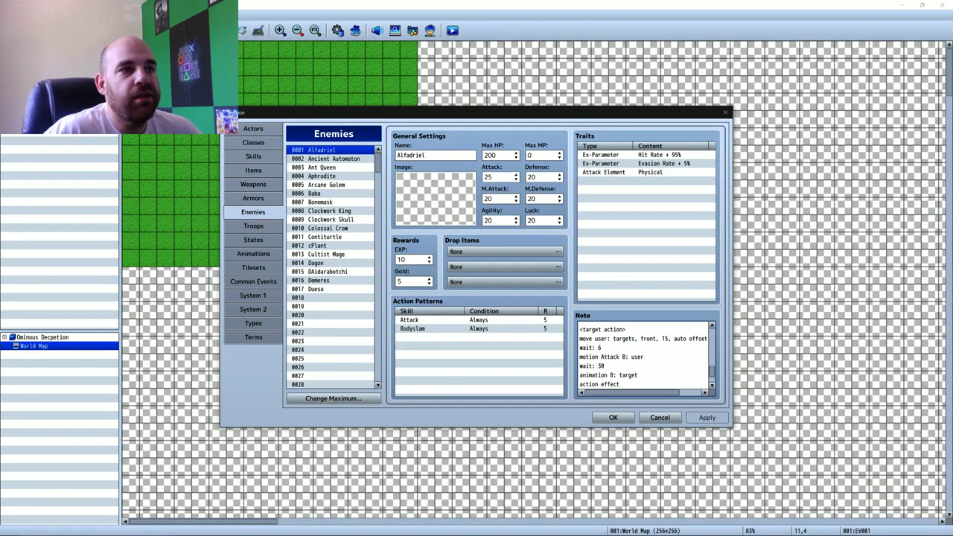
scroll(643, 356, "down", 1)
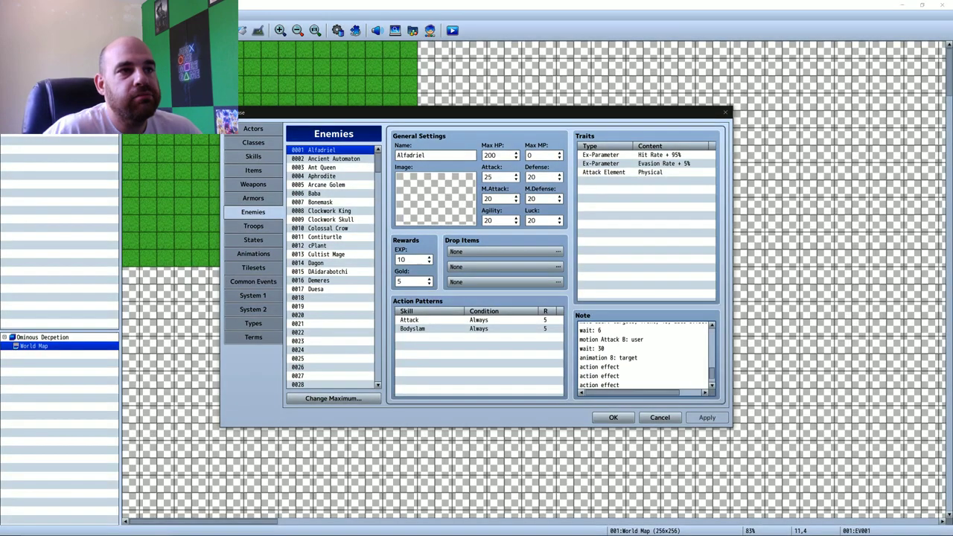
scroll(644, 356, "up", 1)
scroll(643, 356, "down", 1)
scroll(643, 356, "down", 2)
scroll(644, 356, "up", 6)
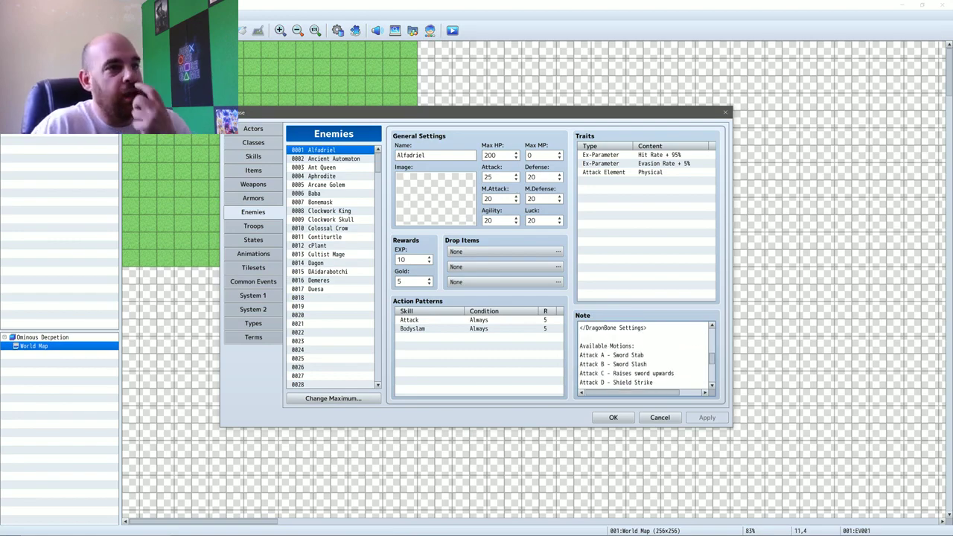
Step: Review the descriptions of motions Attack A to Attack D in Alfadriel's note again
scroll(644, 356, "down", 1)
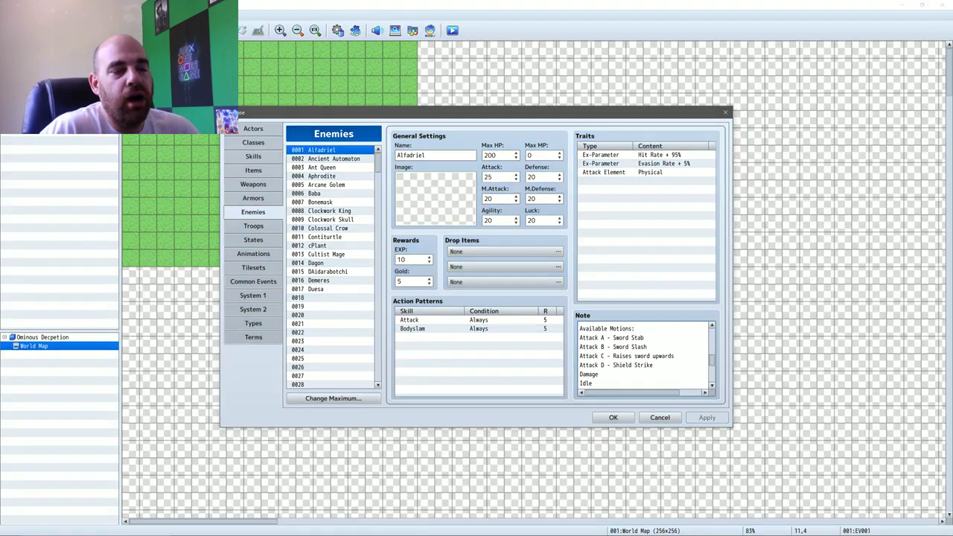
scroll(644, 355, "up", 2)
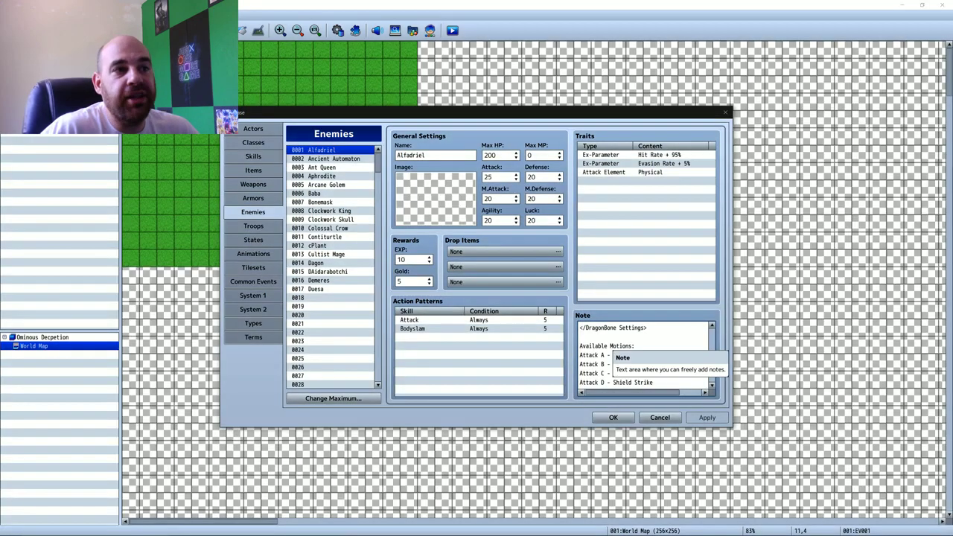
scroll(644, 355, "down", 2)
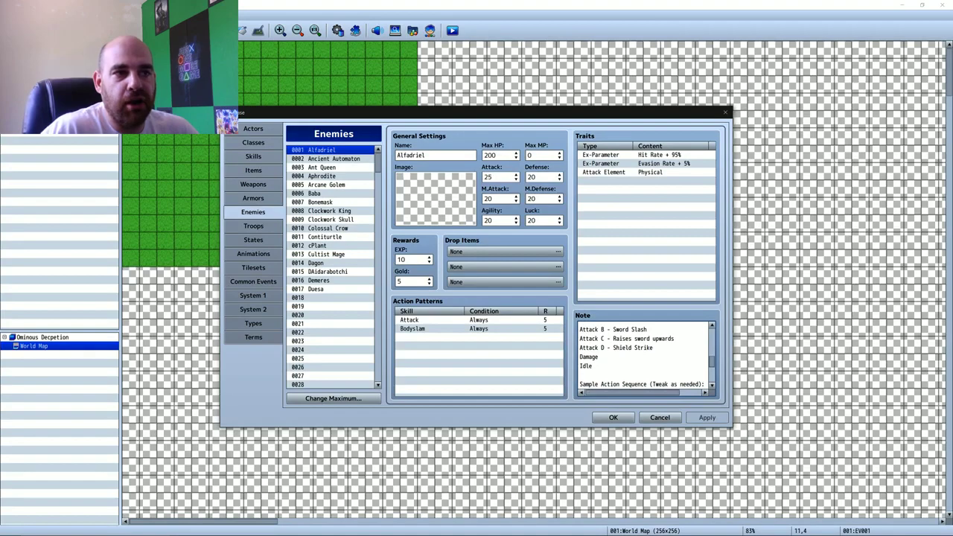
scroll(643, 356, "down", 2)
scroll(644, 355, "up", 4)
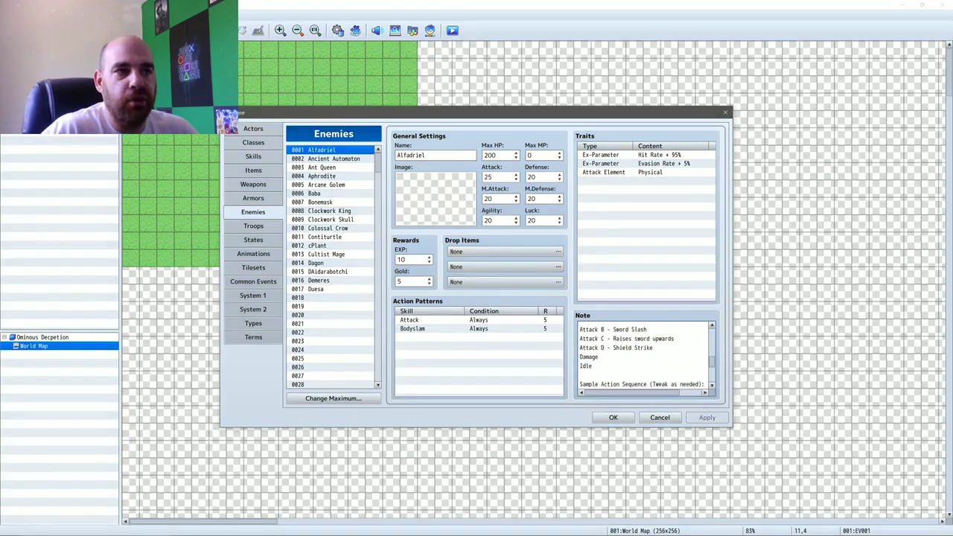
scroll(644, 355, "down", 4)
Step: Close the database and view the General Settings parameter of the VisuMZ_2_DragonbonesUnion plugin in the Plugin Manager
left_click(613, 417)
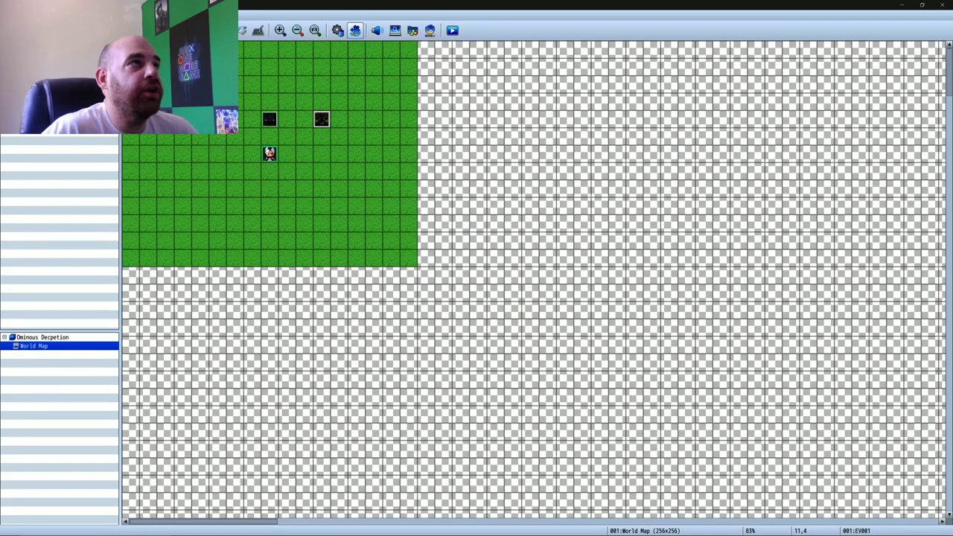
left_click(355, 30)
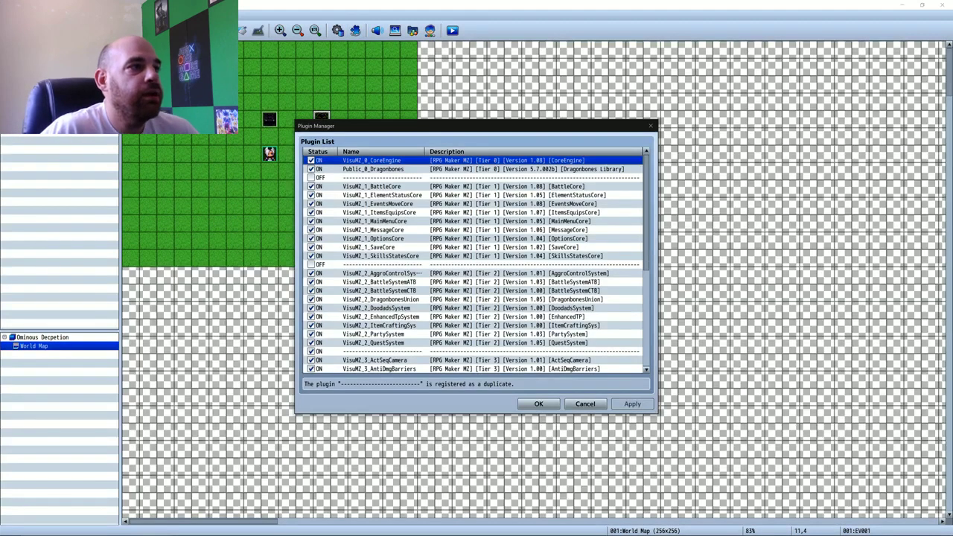
double_click(381, 299)
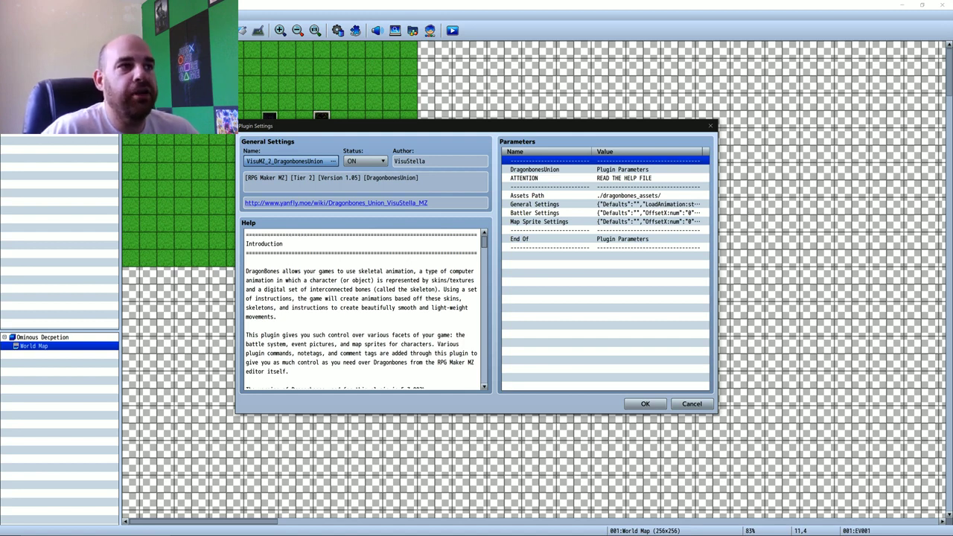
double_click(536, 204)
left_click(569, 176)
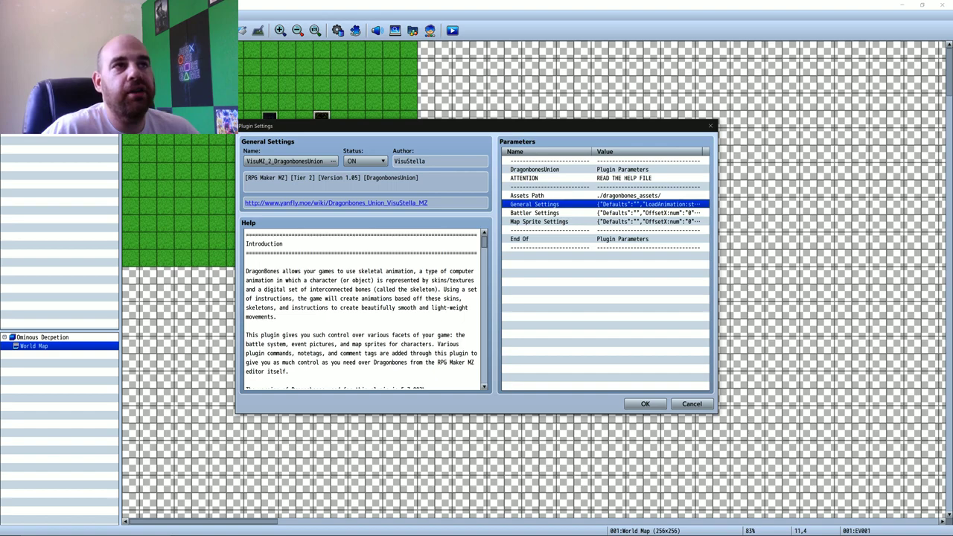
Step: View the plugin's Assets Path parameter and examine the Looping Animations list within its General Settings
double_click(551, 195)
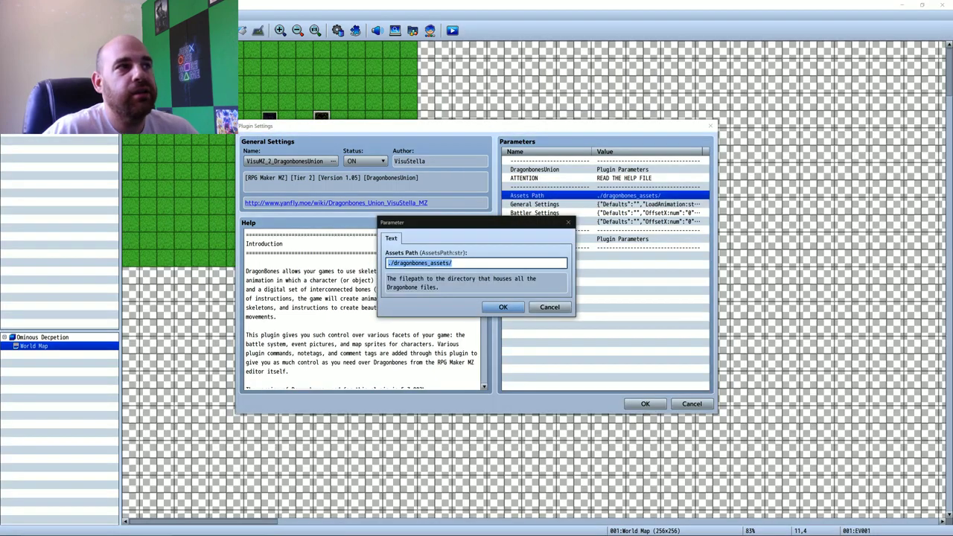
left_click(548, 306)
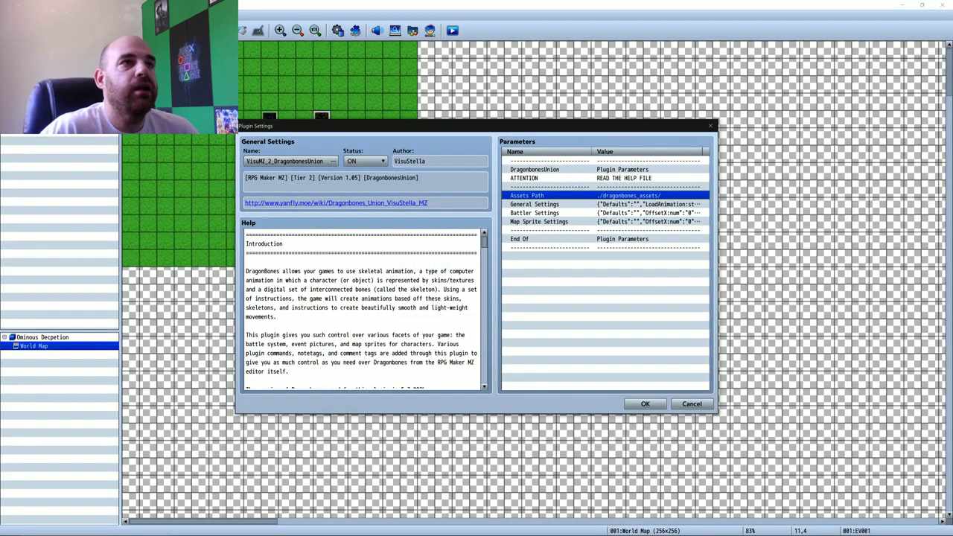
double_click(551, 204)
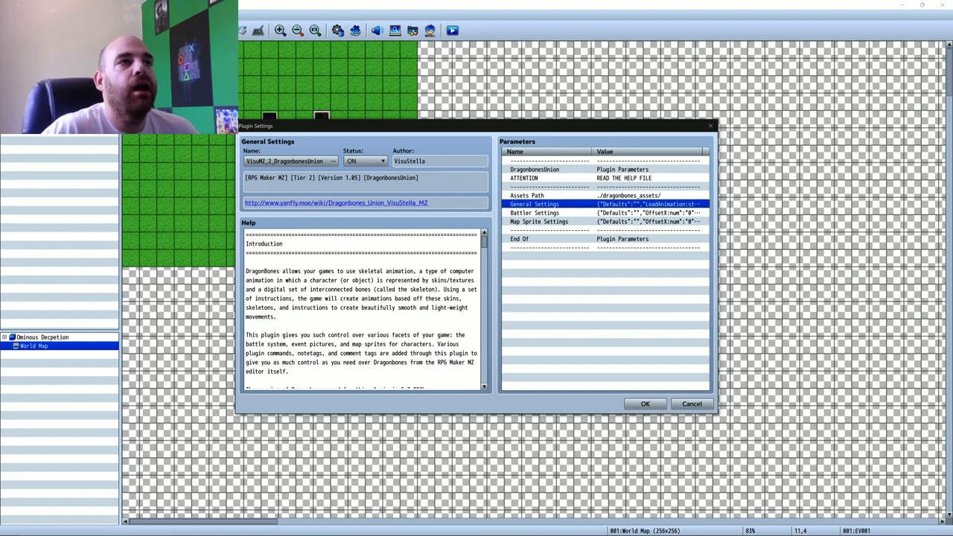
double_click(534, 203)
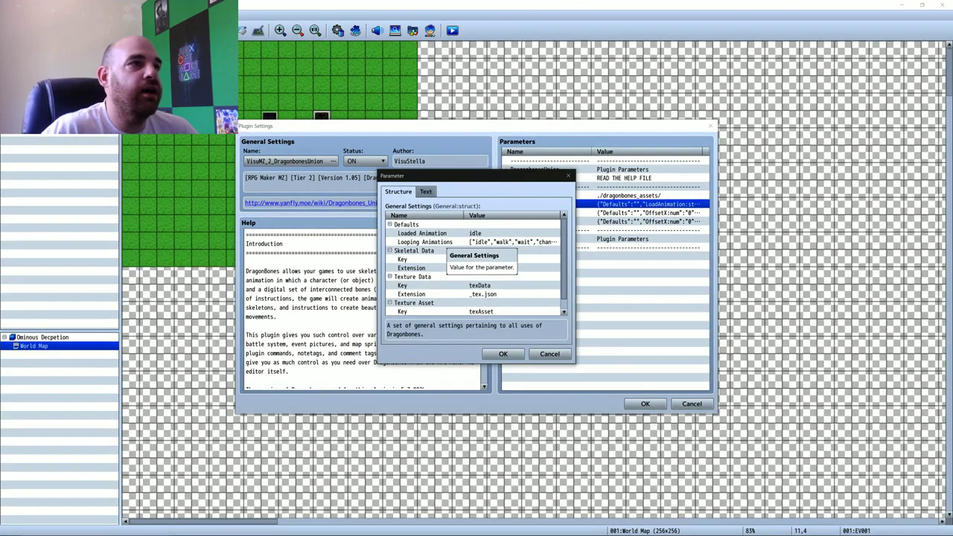
double_click(445, 241)
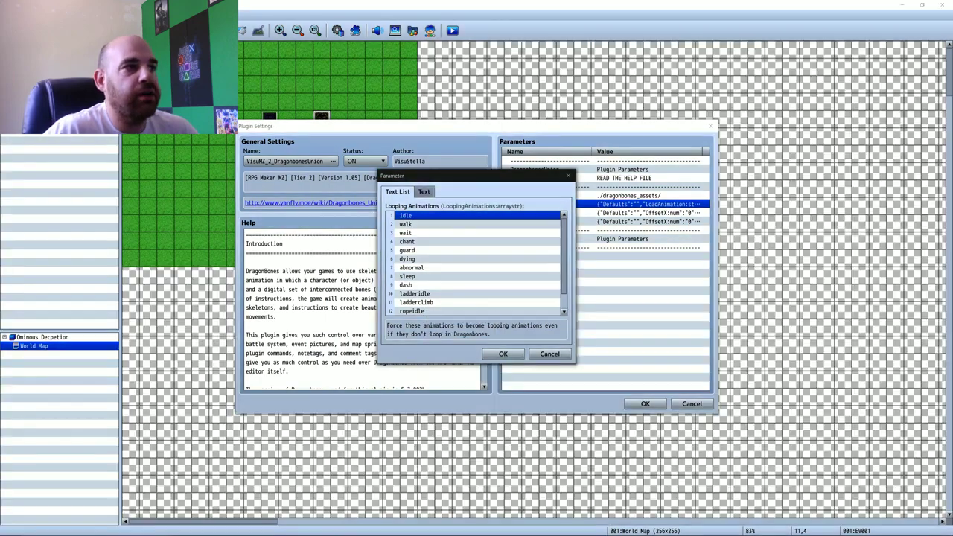
scroll(474, 263, "down", 1)
scroll(474, 262, "up", 1)
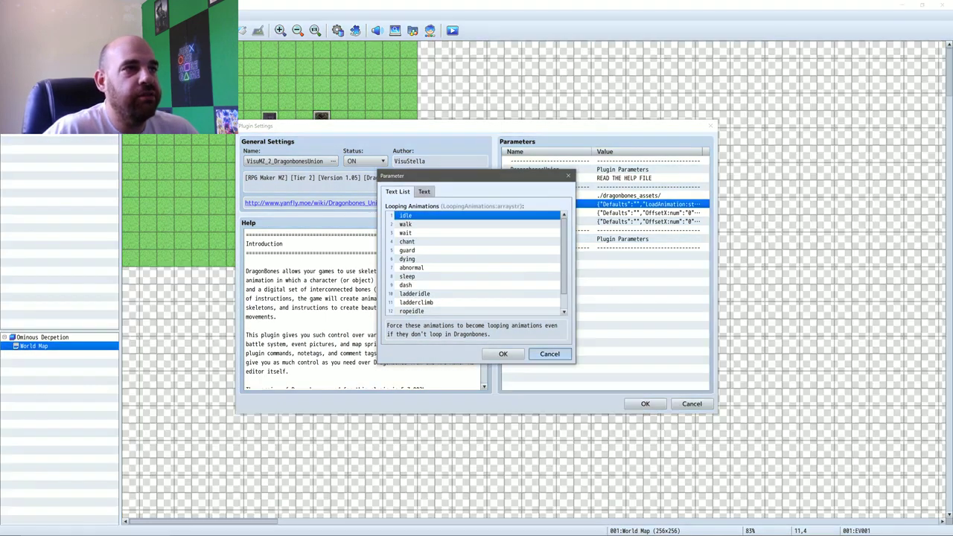
left_click(549, 354)
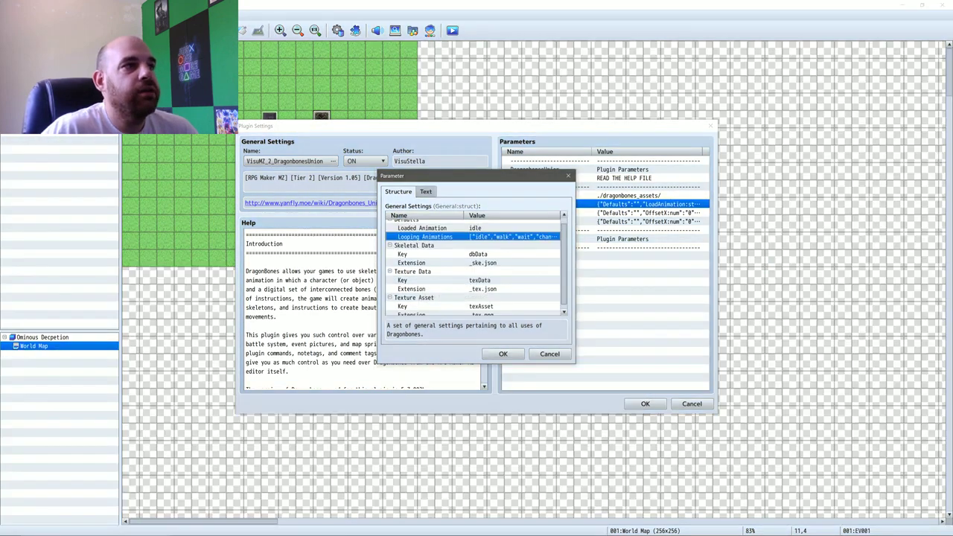
Step: Review the skeletal and texture entries and the Loaded Animation value in General Settings, closing them without changes
scroll(474, 263, "down", 1)
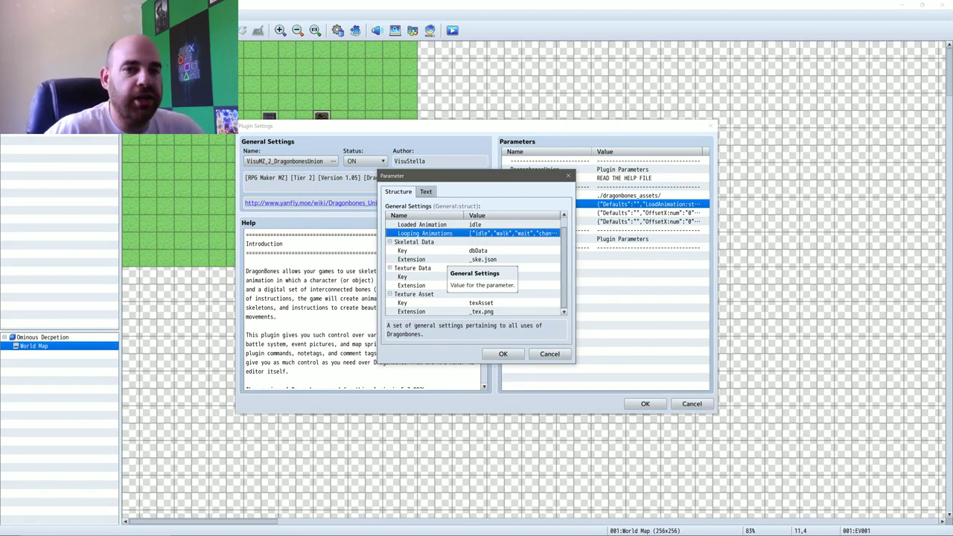
scroll(474, 268, "up", 1)
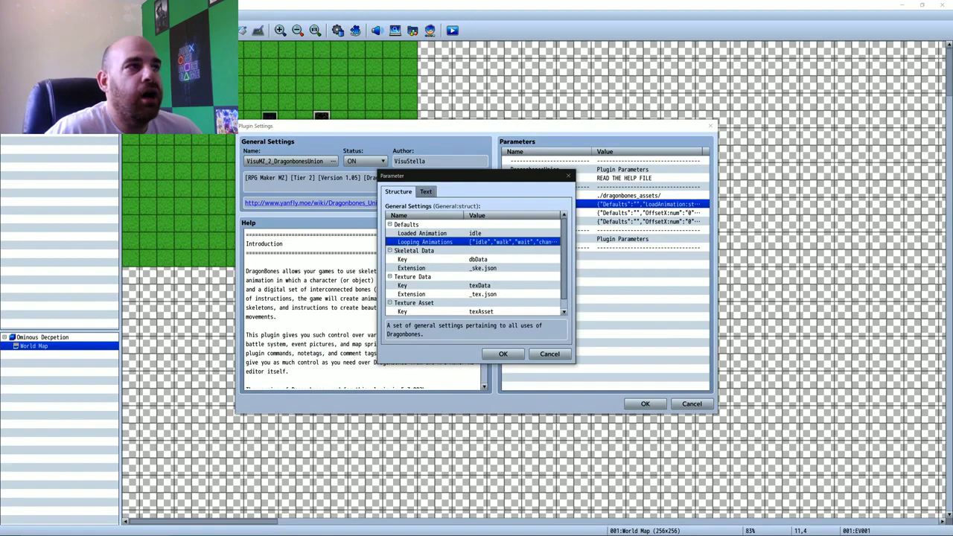
double_click(422, 233)
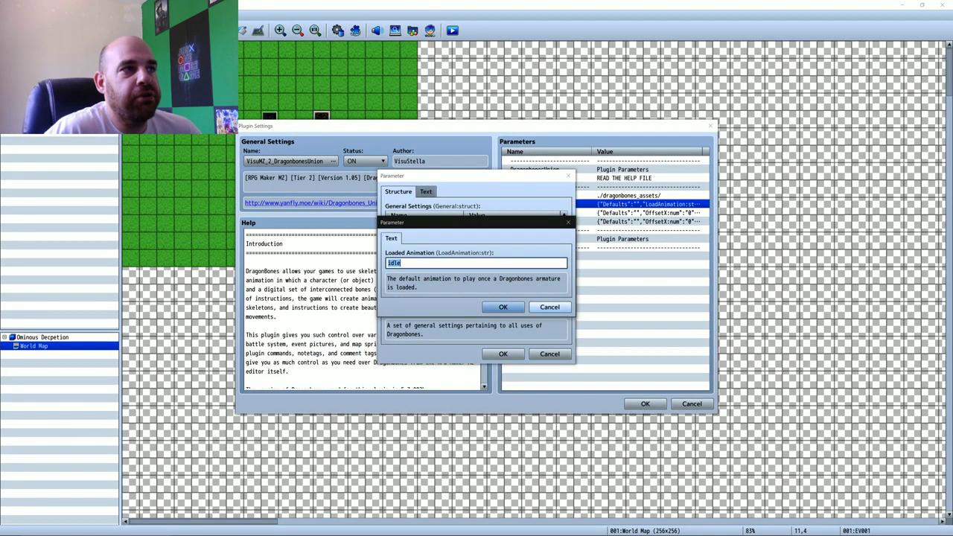
left_click(549, 306)
left_click(425, 242)
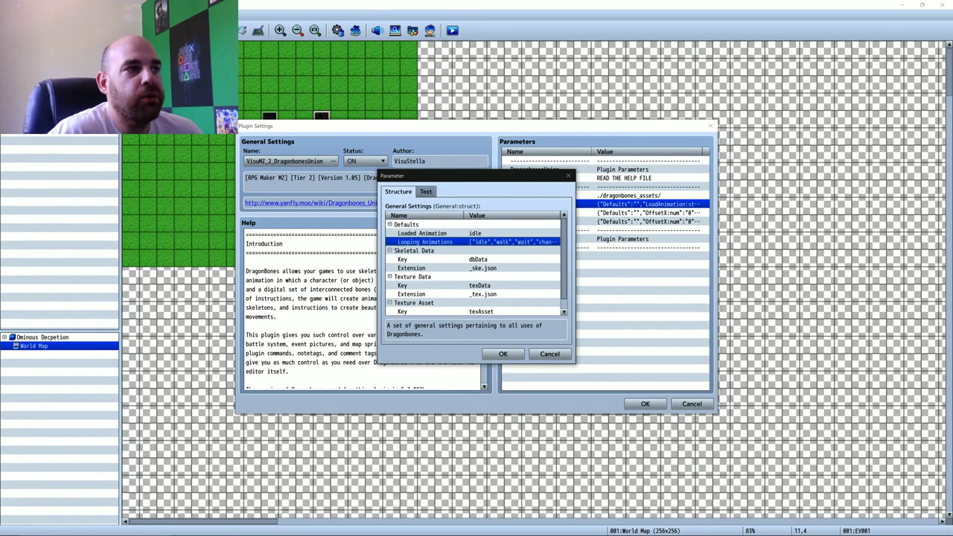
left_click(549, 353)
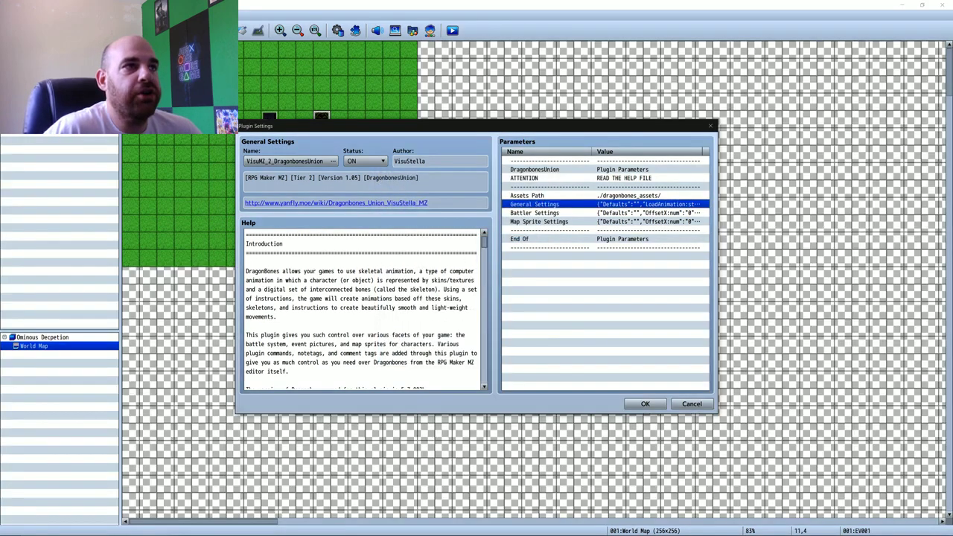
Step: Review the default settings and default motions in the plugin's Battler Settings
double_click(534, 212)
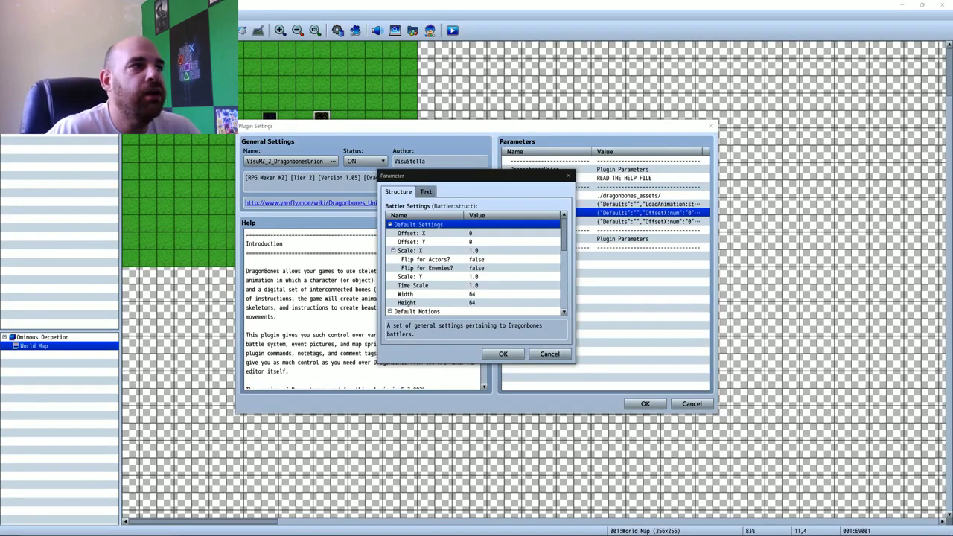
scroll(474, 268, "down", 4)
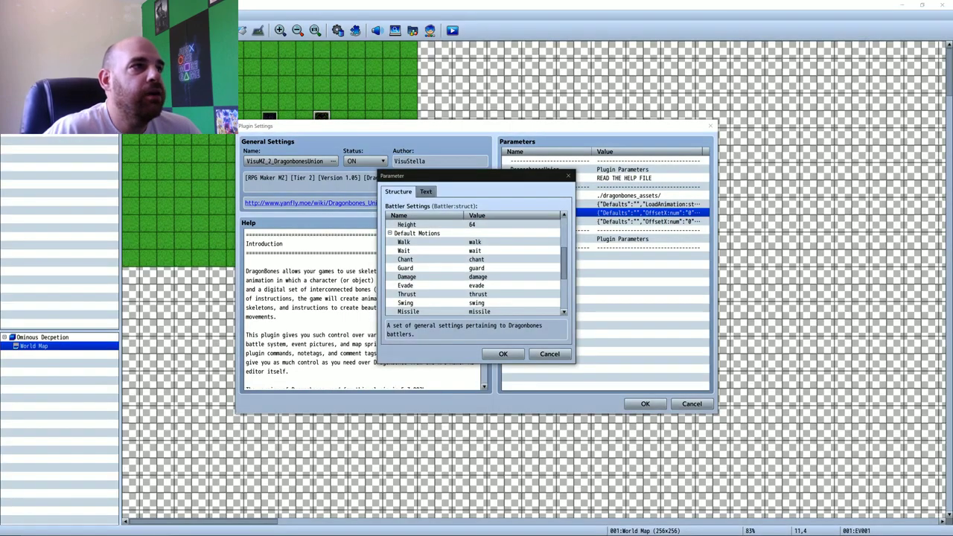
scroll(474, 268, "down", 3)
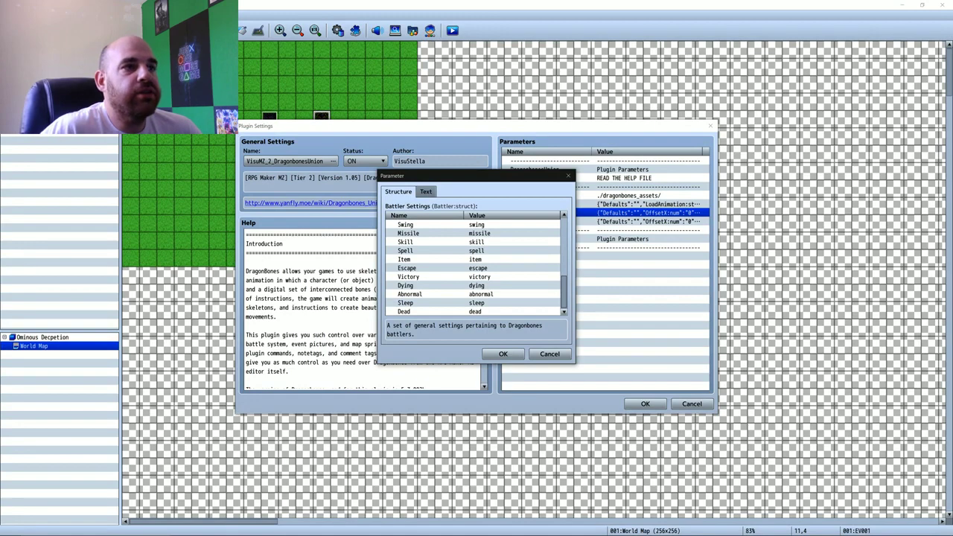
left_click(549, 354)
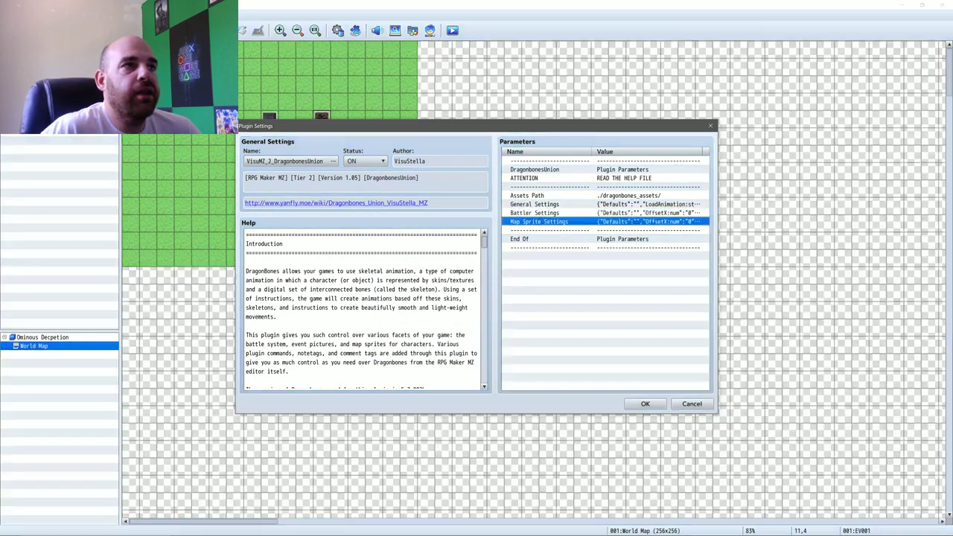
Step: Examine the motions in the plugin's Map Sprite Settings and close the Plugin Manager
double_click(648, 221)
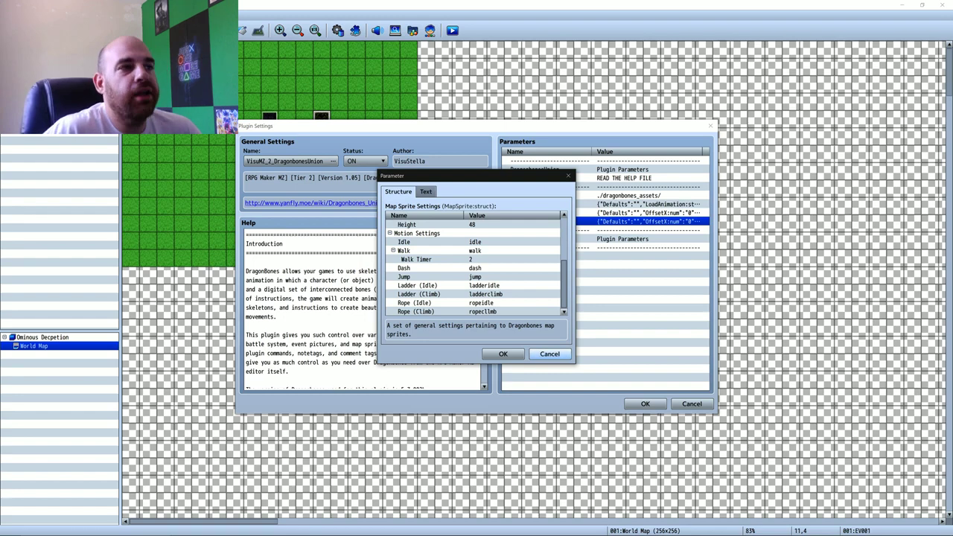
left_click(549, 354)
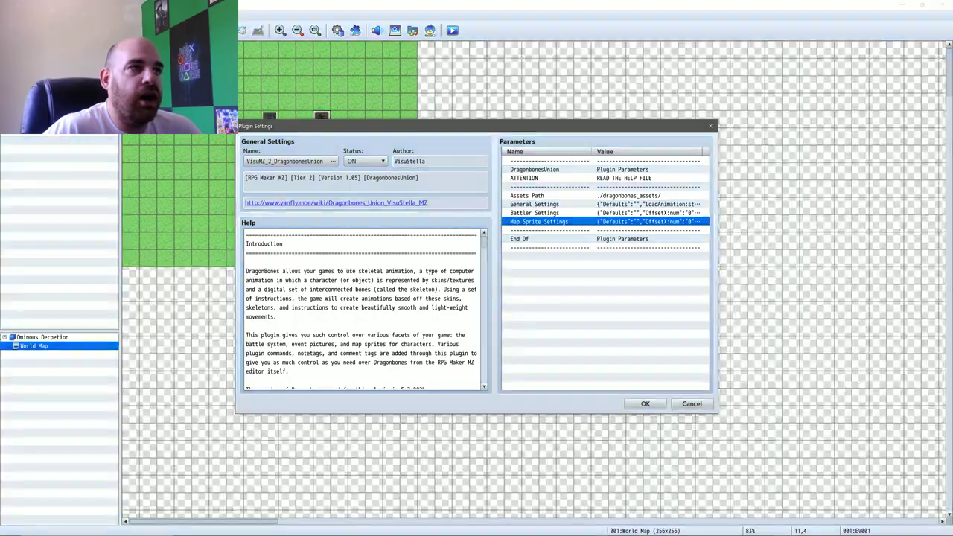
mouse_move(483, 242)
left_mouse_down()
mouse_move(484, 378)
mouse_move(484, 242)
left_mouse_up()
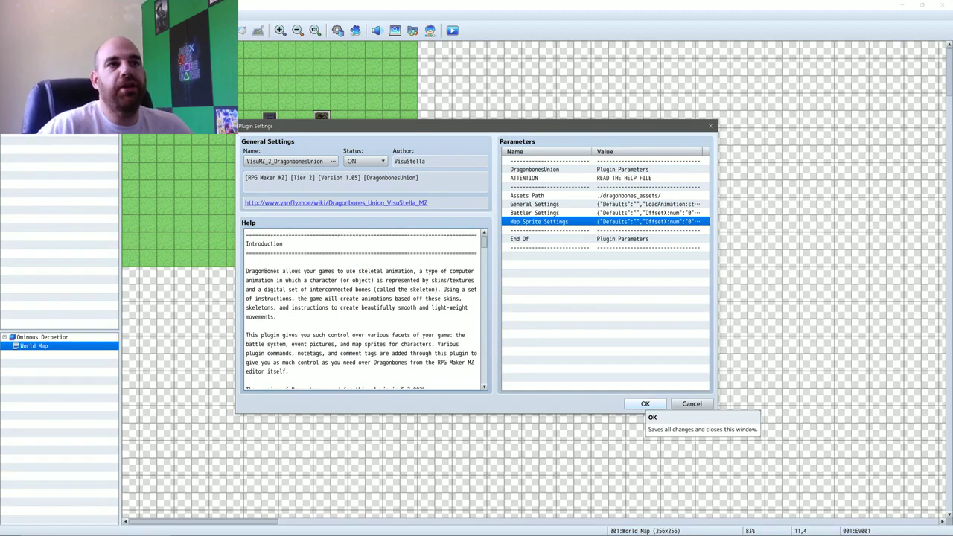
left_click(645, 404)
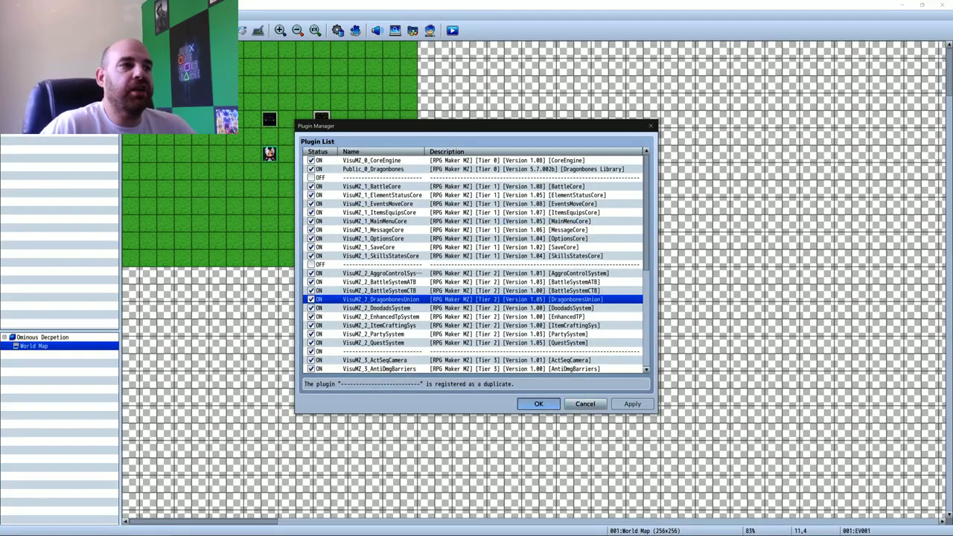
left_click(538, 403)
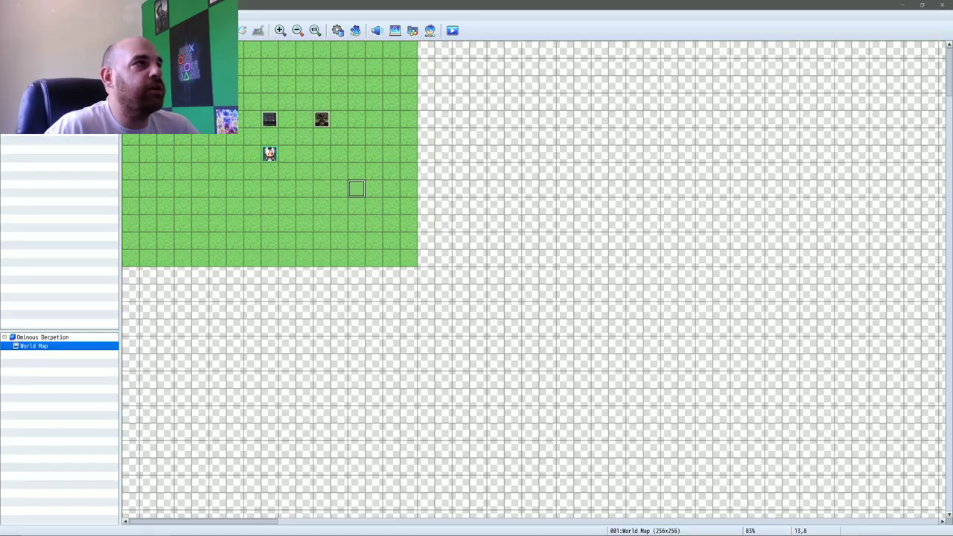
Step: Delete the Ancient Automaton Battle Processing command from map event EV001
right_click(321, 119)
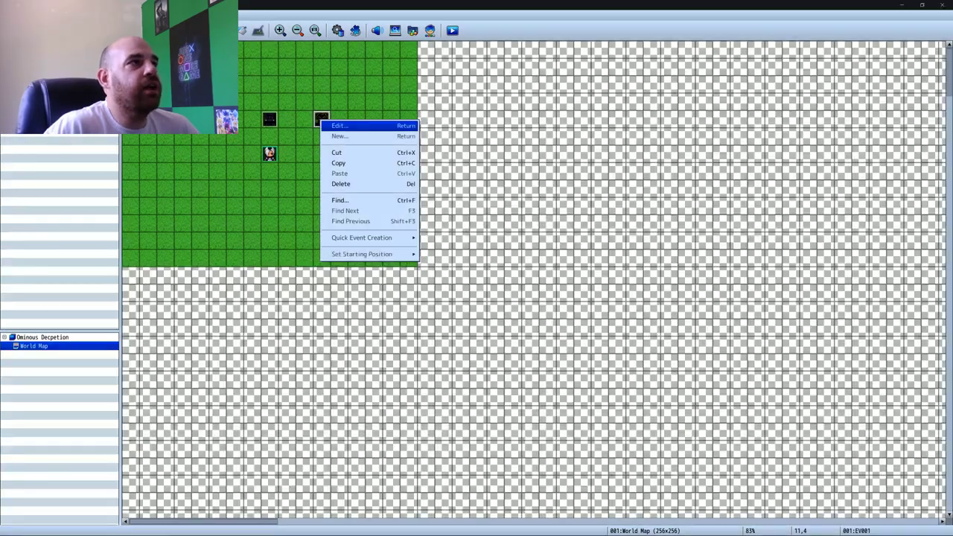
left_click(337, 124)
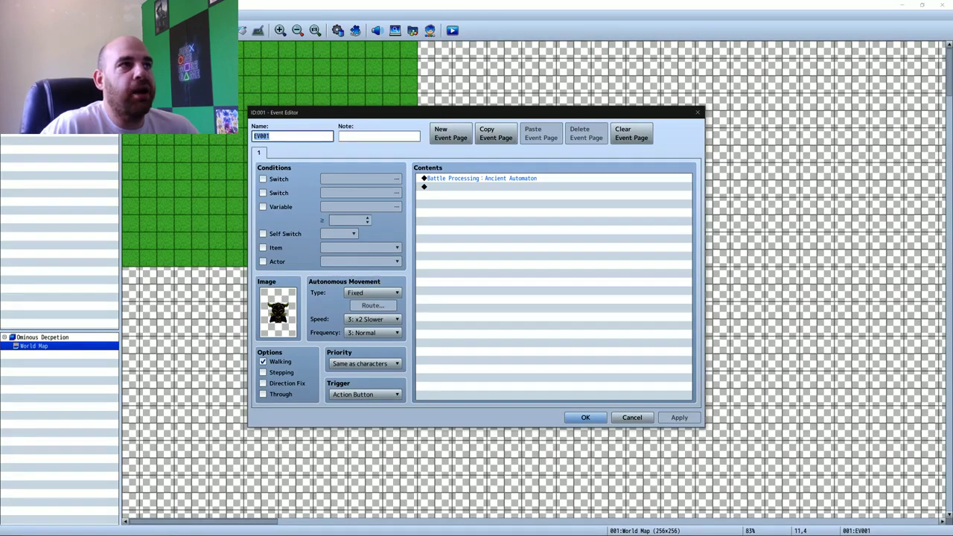
right_click(520, 178)
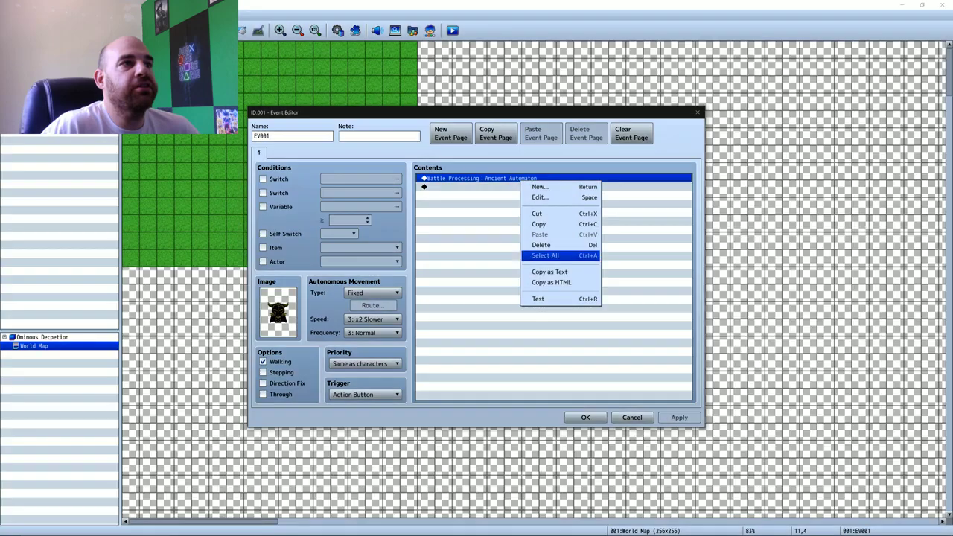
left_click(541, 244)
Step: Add a Battle Processing command with troop 0001 Alfadriel to EV001 and save the event
right_click(484, 179)
left_click(501, 184)
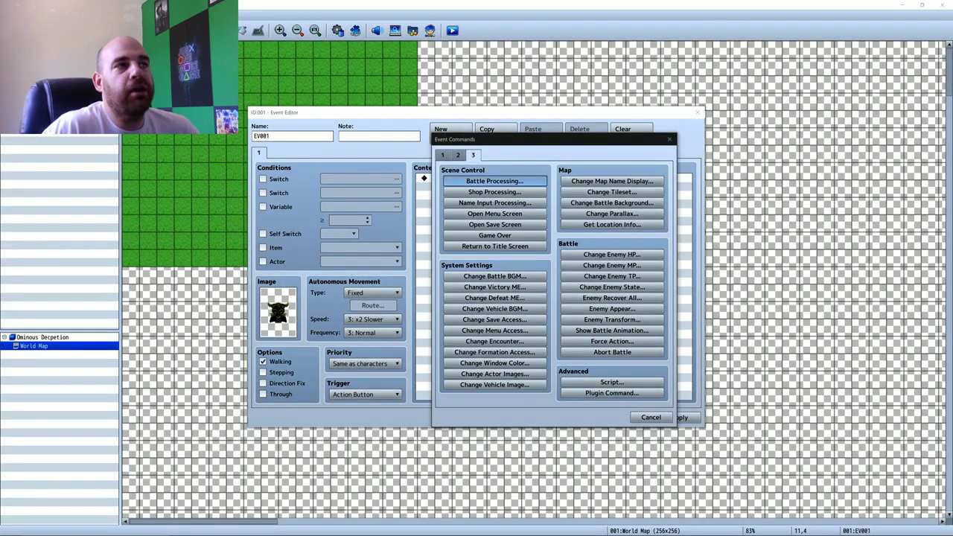
left_click(499, 181)
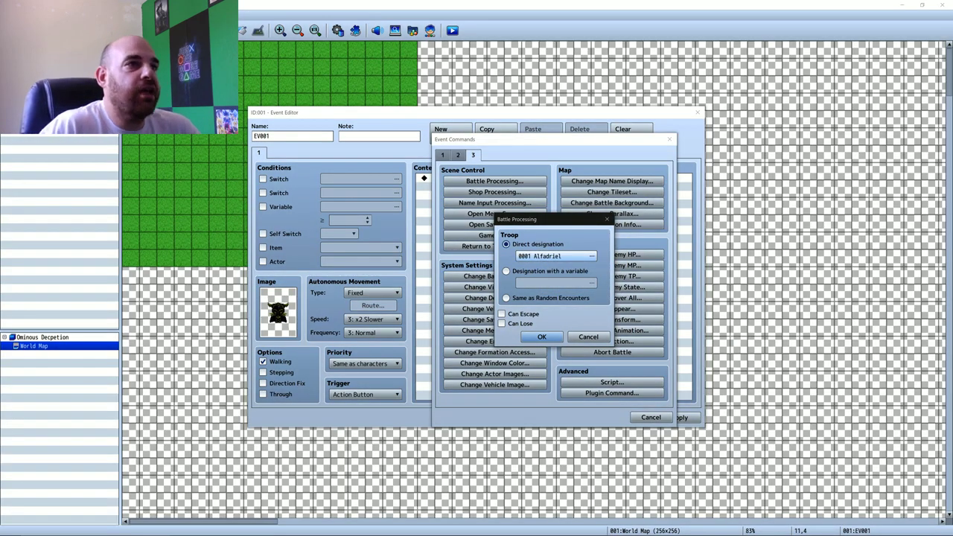
left_click(591, 256)
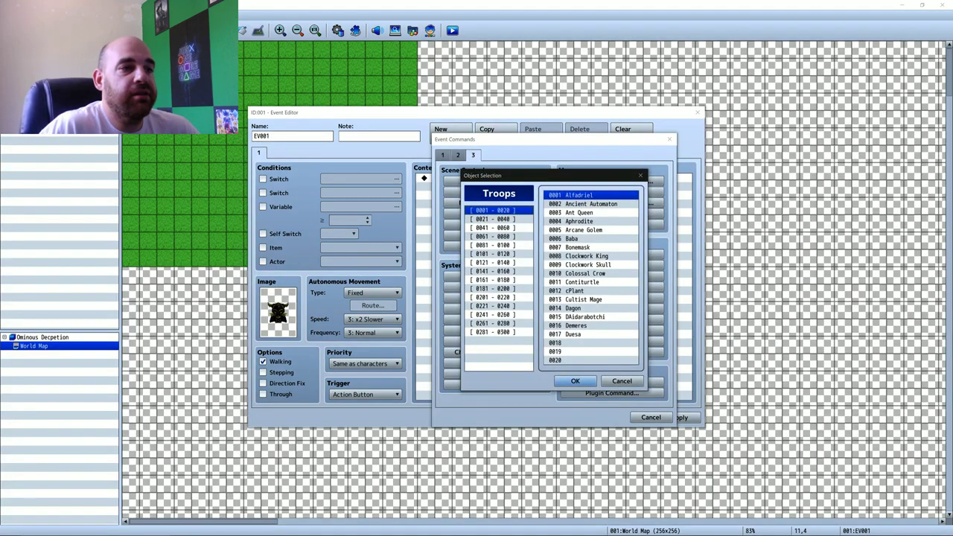
left_click(574, 380)
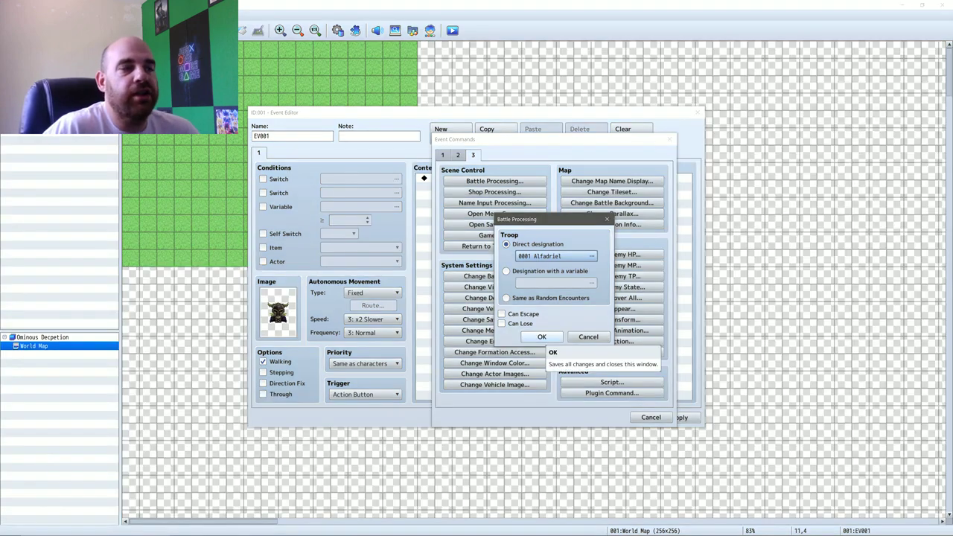
left_click(541, 337)
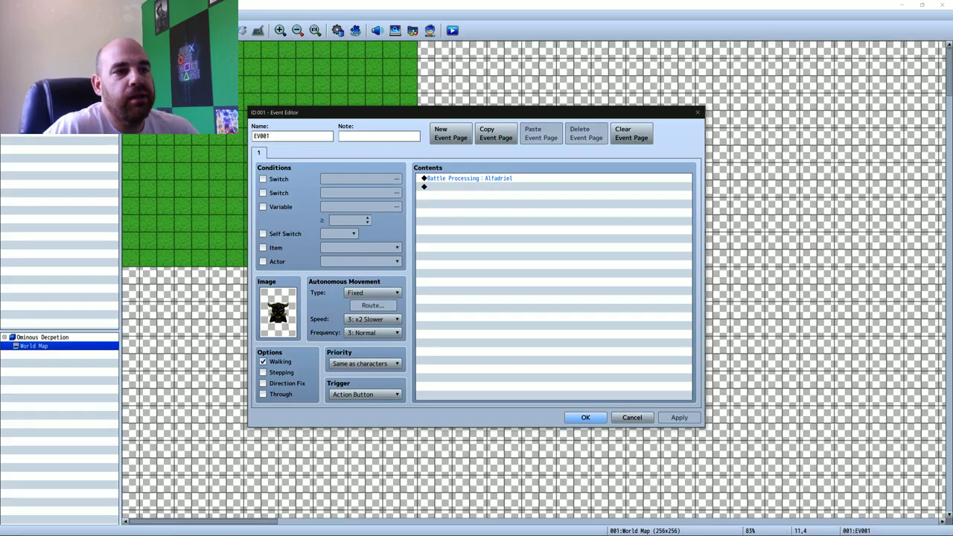
left_click(585, 417)
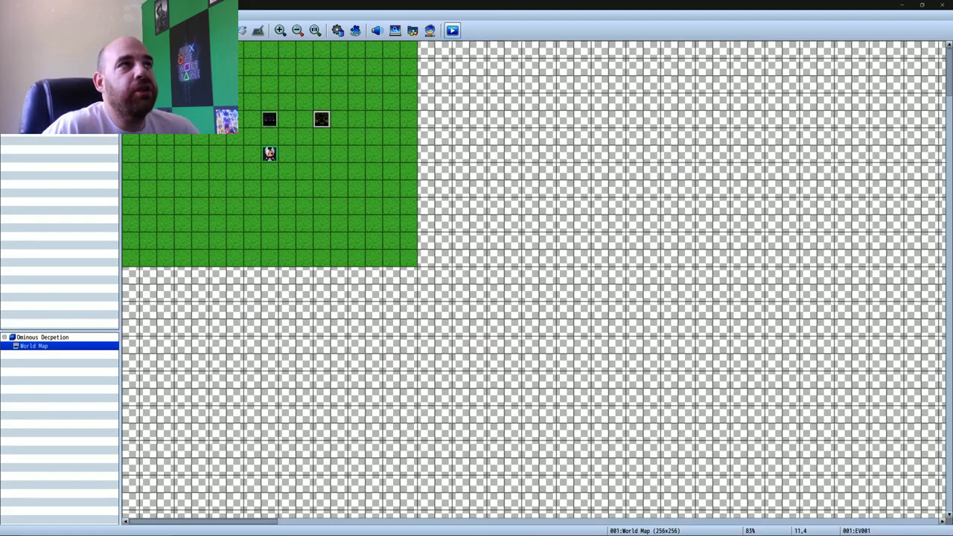
Step: Playtest the game and start the Alfadriel battle from the horned enemy event on the map
left_click(452, 31)
key("Return")
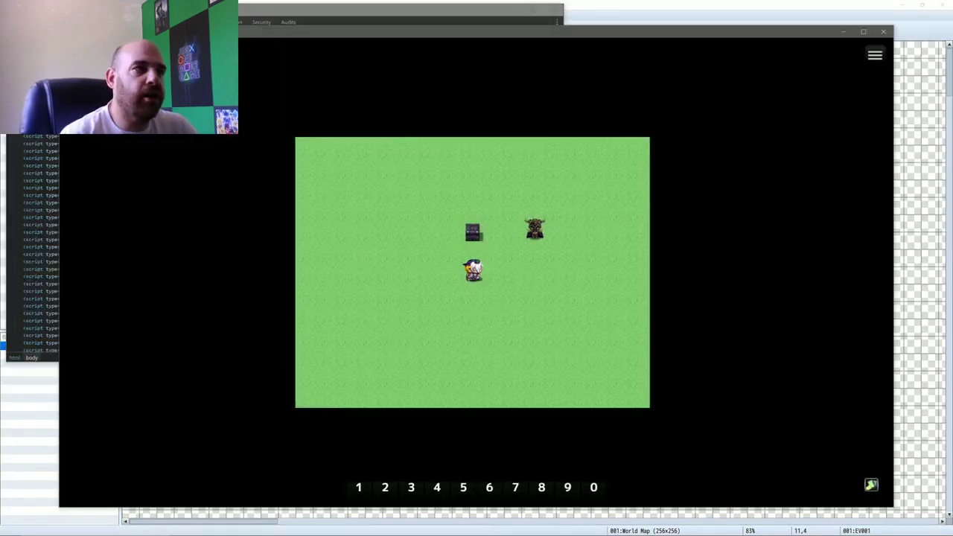
key("Up")
key("Return")
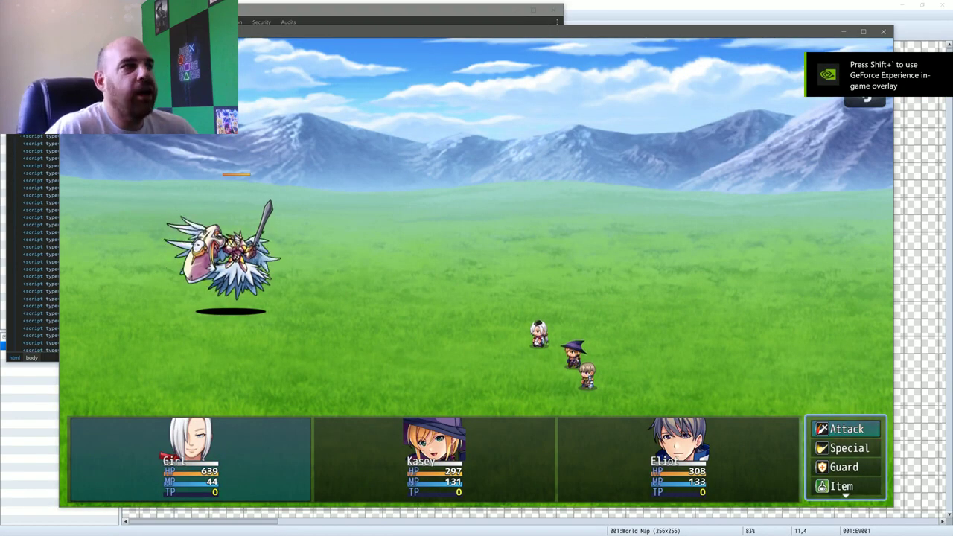
Step: Attack Alfadriel to observe its battle animations and close the playtest
key("Return")
key("Return")
key("Return")
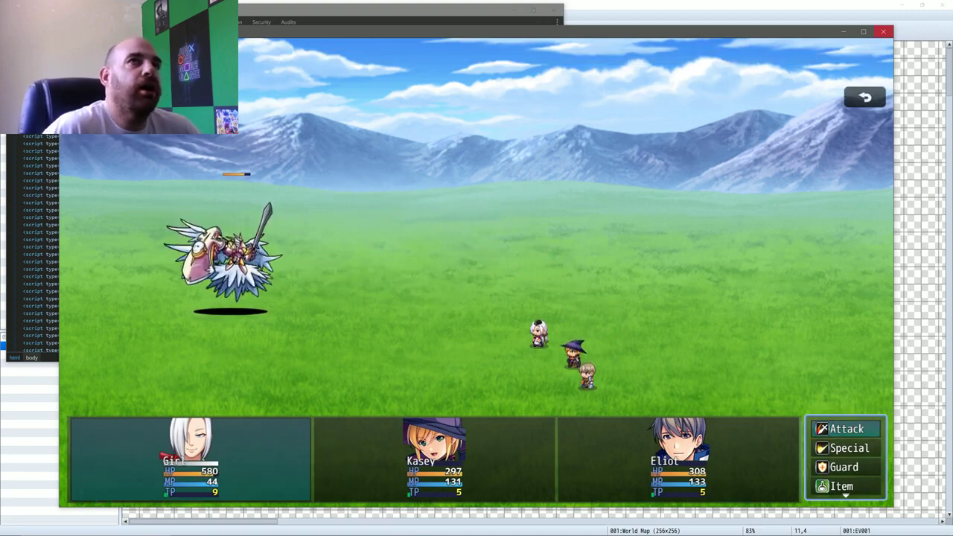
key("alt+F4")
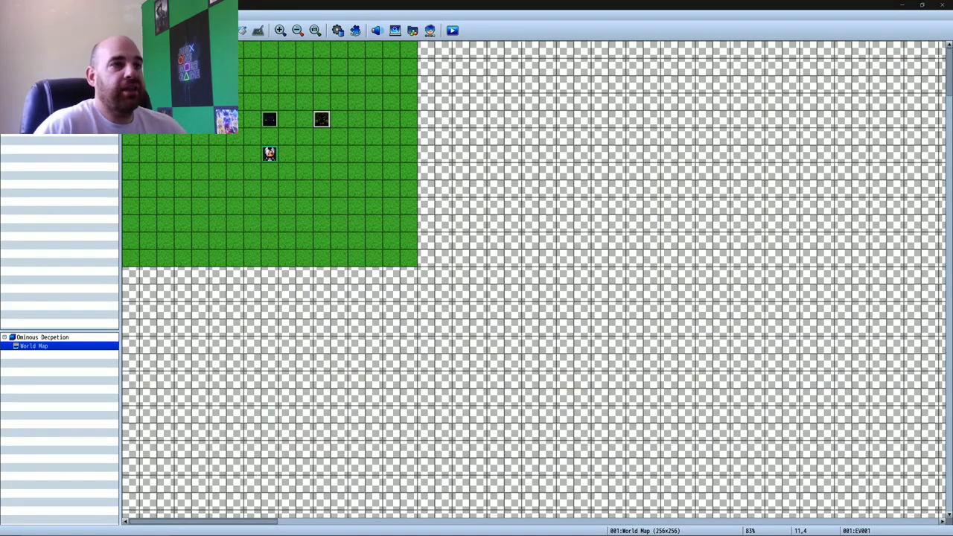